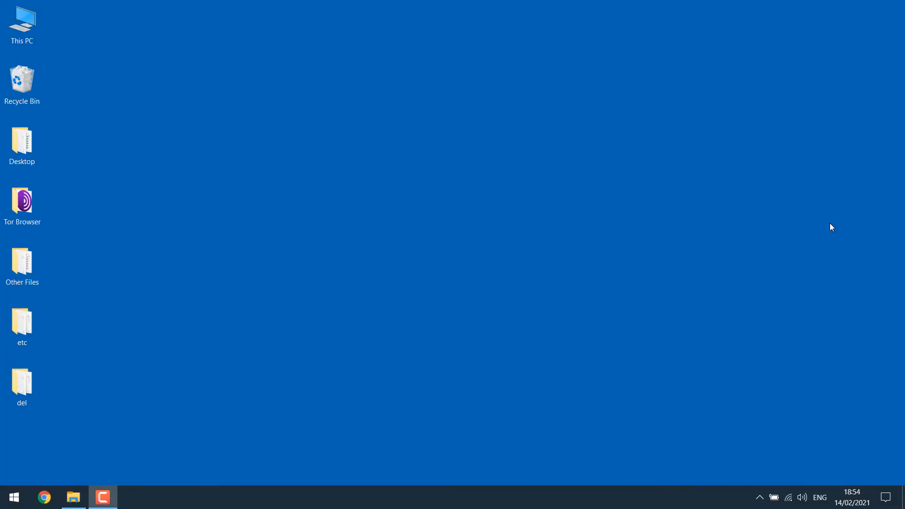
Step: Open the folder C:\Windows\System32\drivers\etc in File Explorer
{"action": "double_click", "coordinate": [24, 30]}
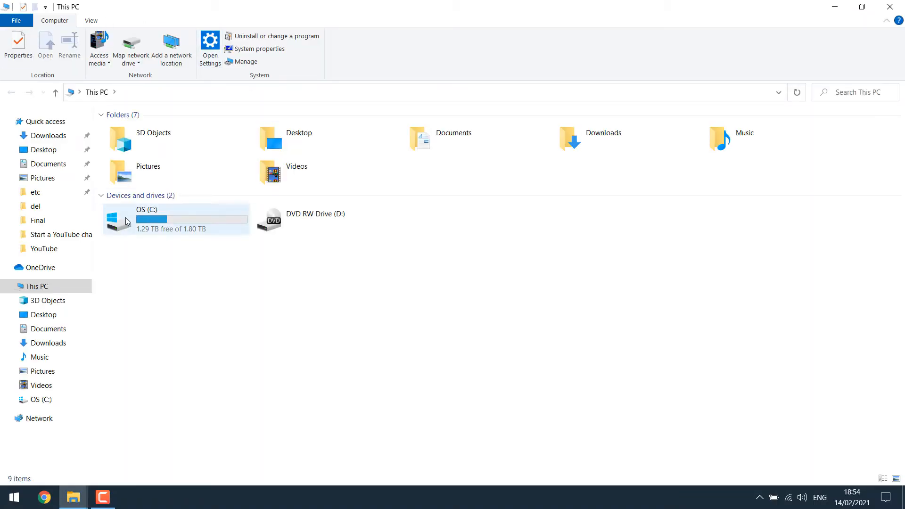
{"action": "double_click", "coordinate": [196, 214]}
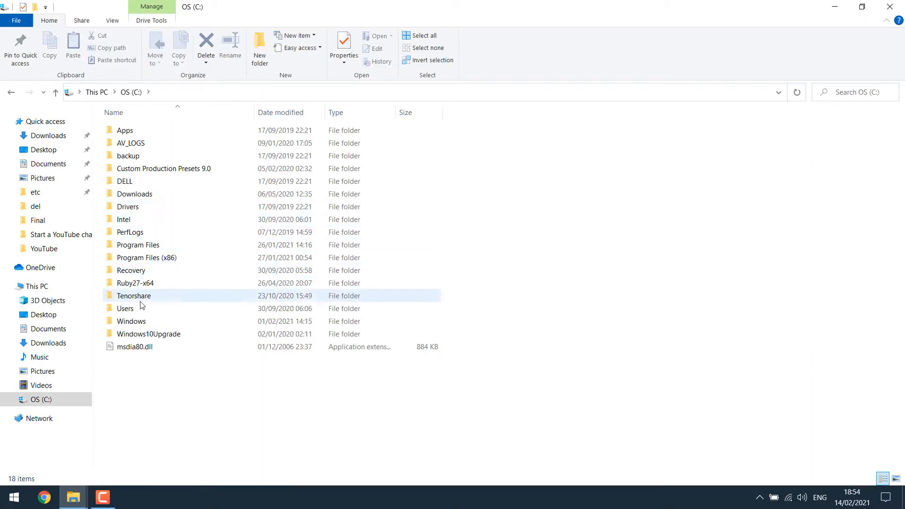
{"action": "double_click", "coordinate": [139, 321]}
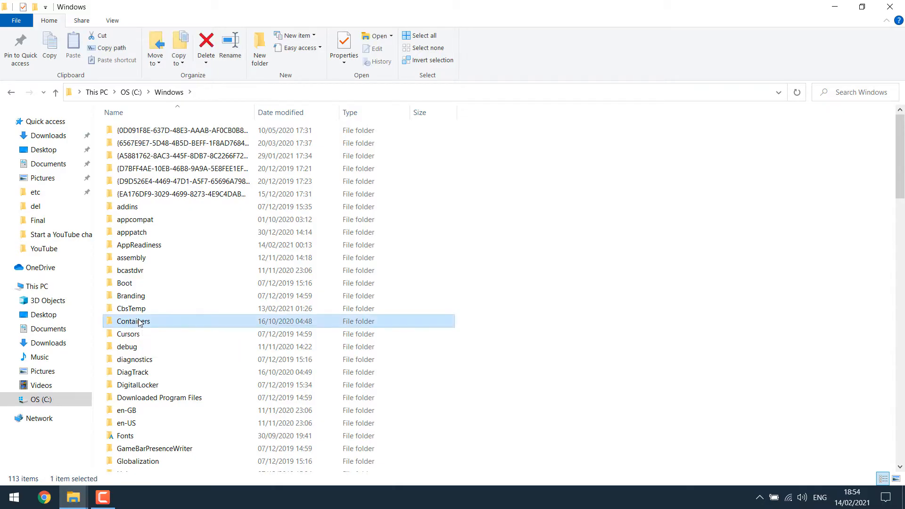
{"action": "key", "text": "s"}
{"action": "double_click", "coordinate": [133, 320]}
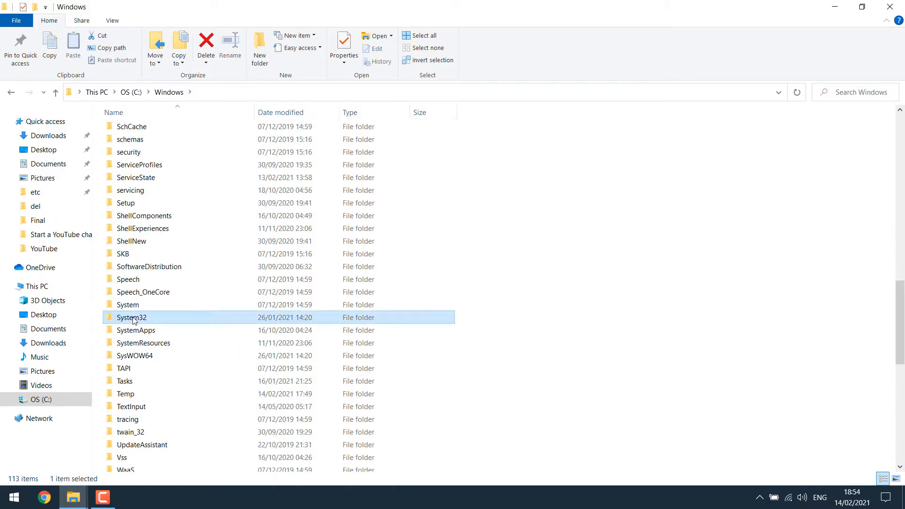
{"action": "key", "text": "d"}
{"action": "key", "text": "d"}
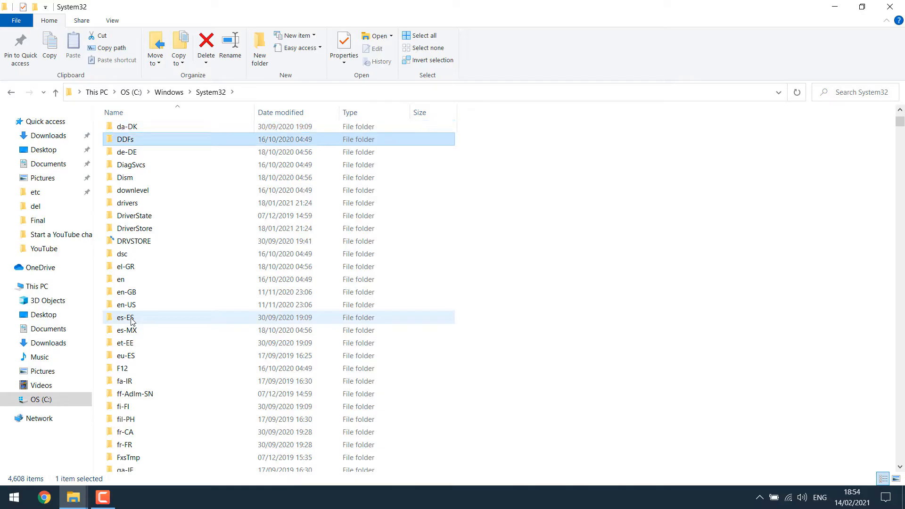
{"action": "double_click", "coordinate": [118, 205]}
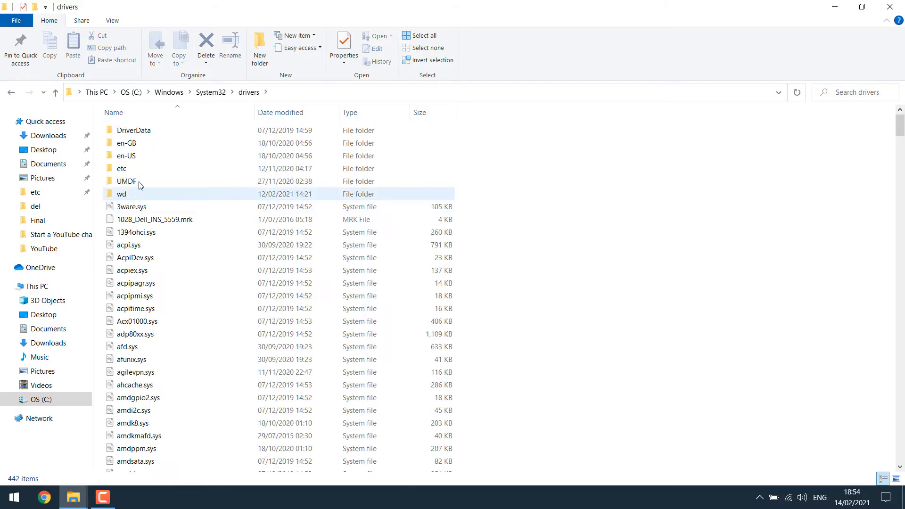
{"action": "left_click", "coordinate": [116, 172]}
{"action": "double_click", "coordinate": [117, 172]}
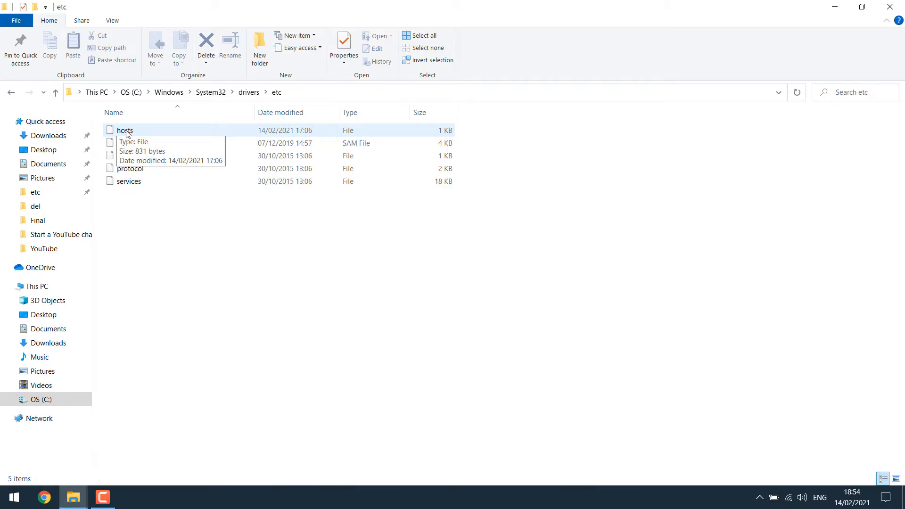
Step: Launch Notepad and open the hosts file from the etc folder in it
{"action": "left_click", "coordinate": [2, 503]}
{"action": "type", "text": "no"}
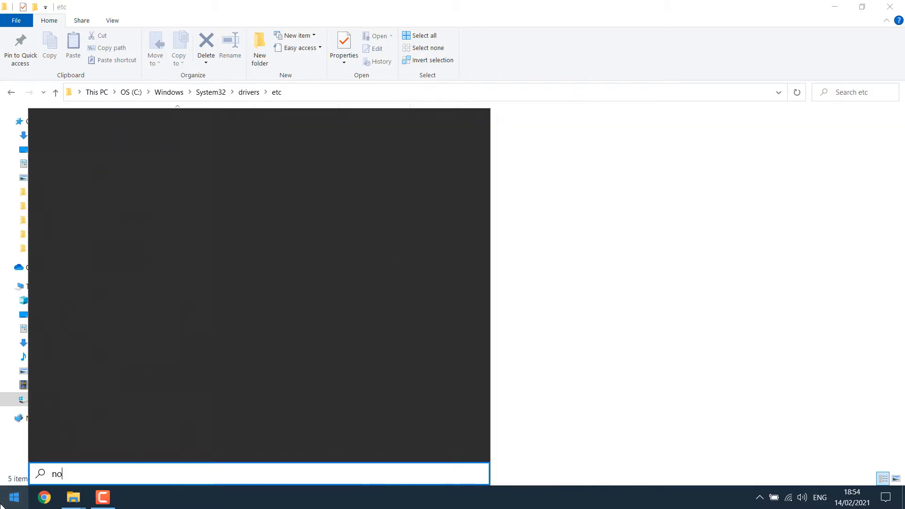
{"action": "type", "text": "tepad"}
{"action": "key", "text": "Return"}
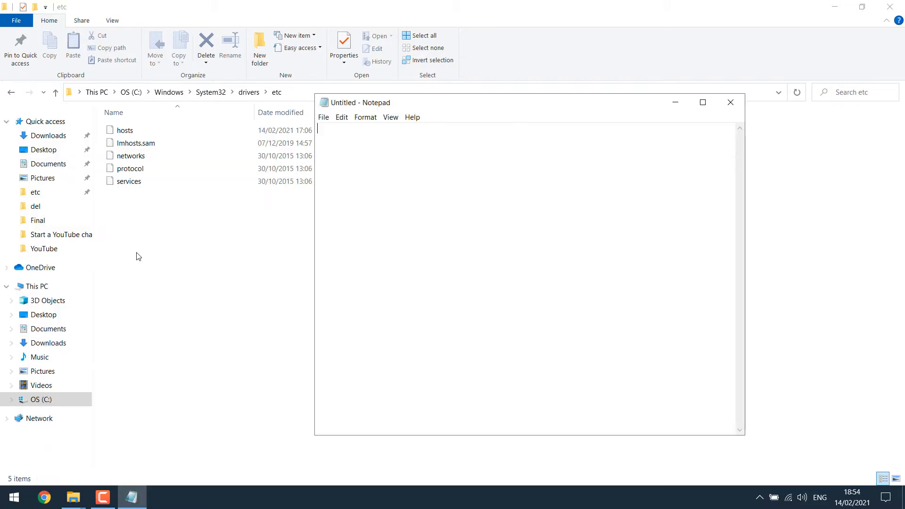
{"action": "left_click_drag", "start_coordinate": [118, 132], "coordinate": [374, 220]}
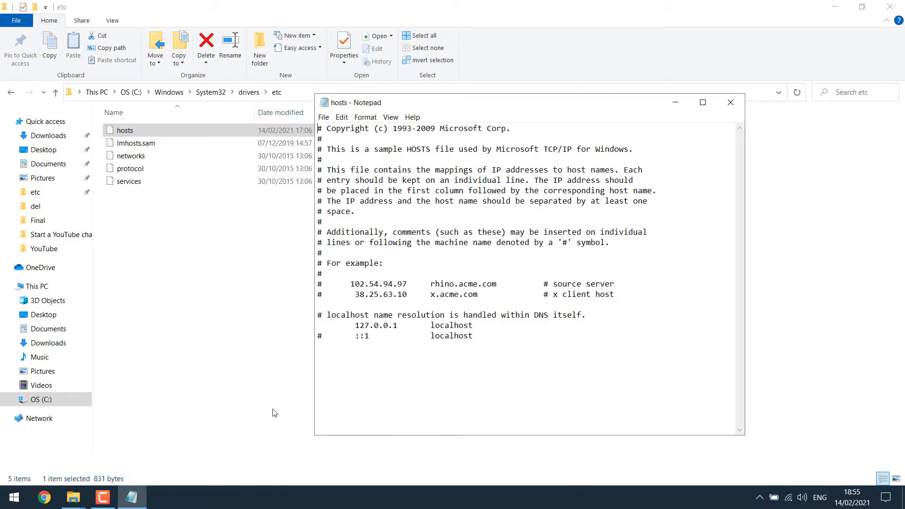
Step: Switch to Chrome, search Google for "notepad ++" and view the Notepad++ 7.9.2 download page
{"action": "left_click", "coordinate": [46, 497]}
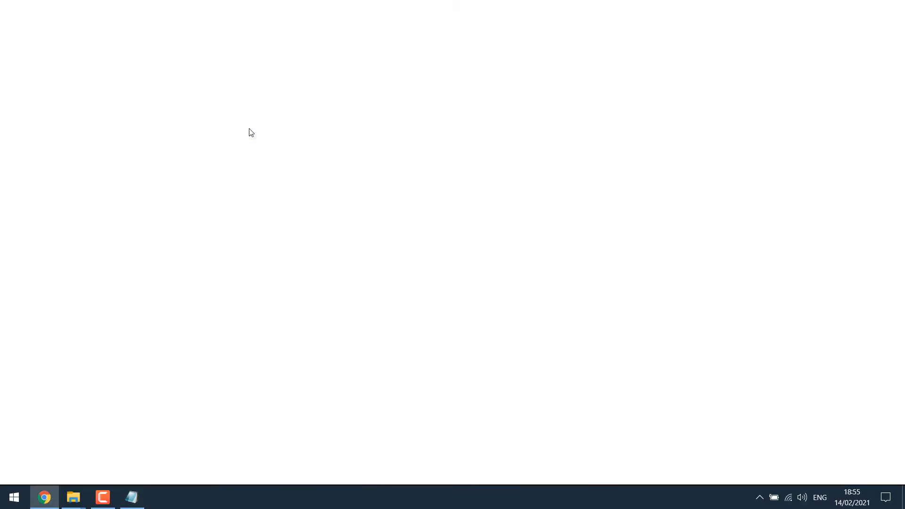
{"action": "type", "text": "notep"}
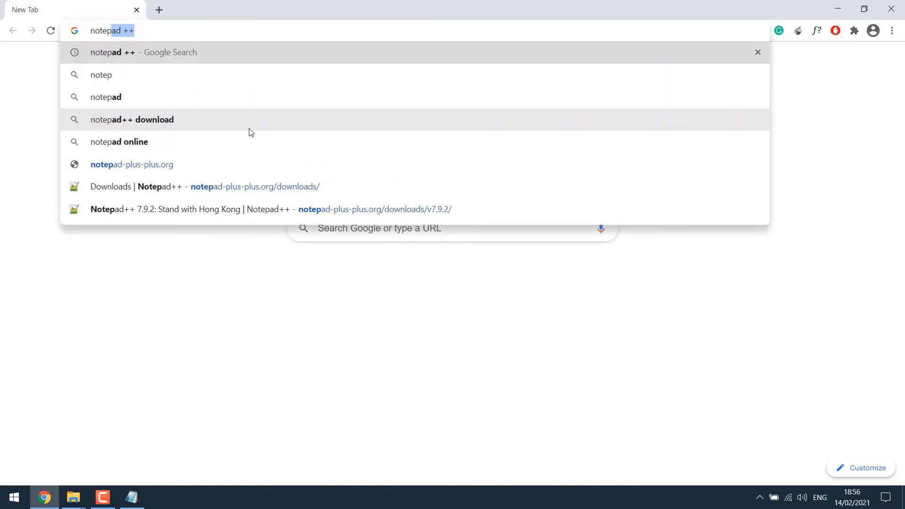
{"action": "key", "text": "Return"}
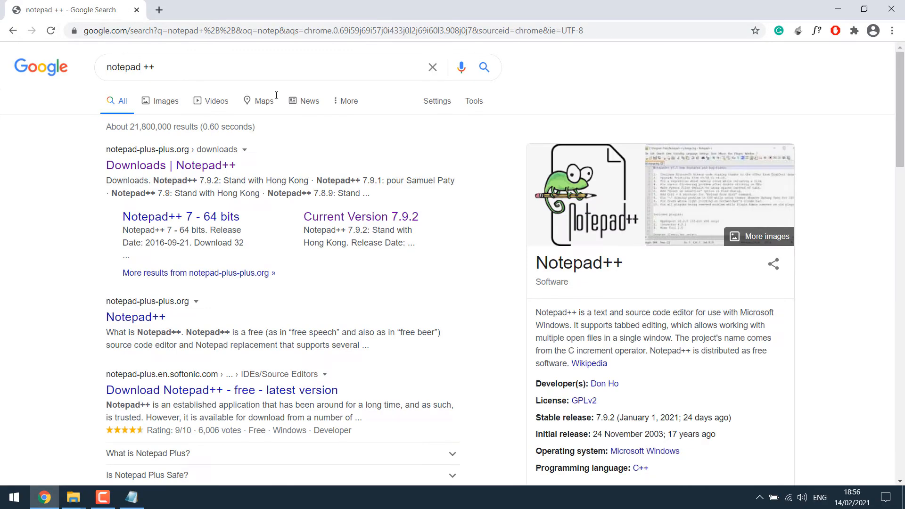
{"action": "left_click", "coordinate": [169, 165]}
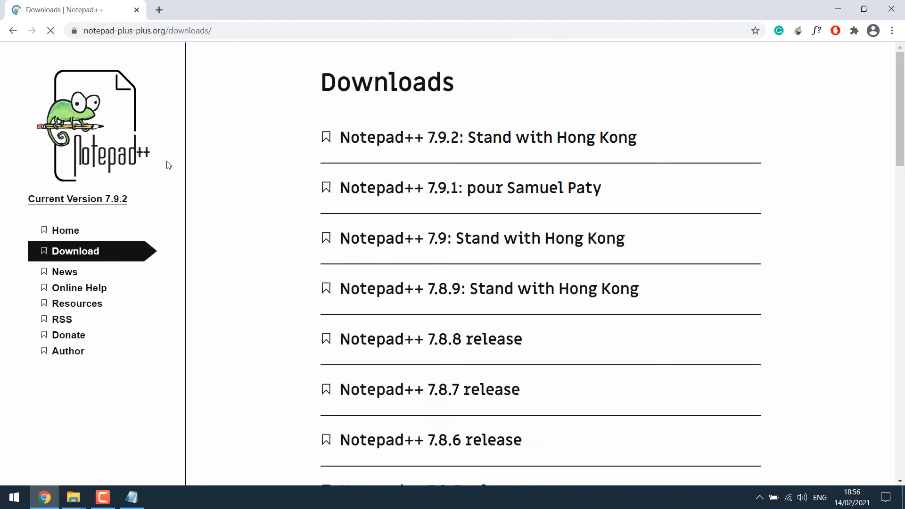
{"action": "left_click", "coordinate": [446, 138]}
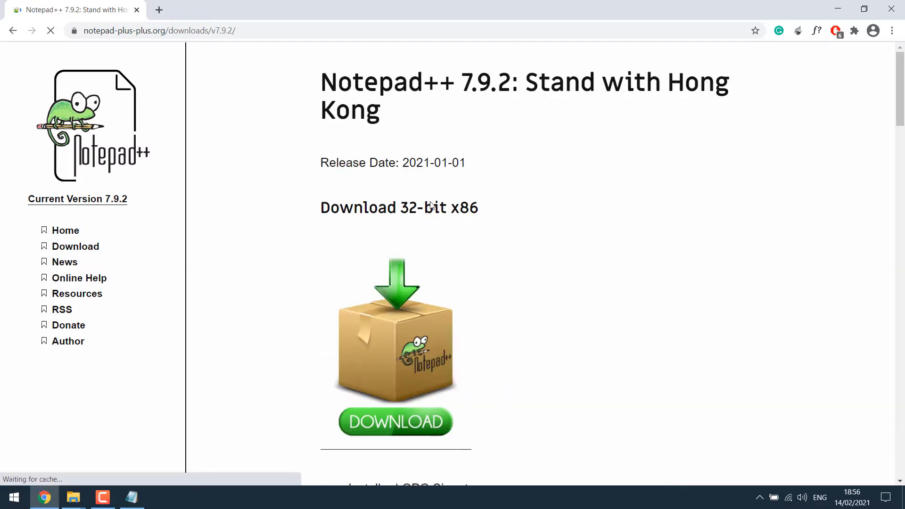
{"action": "scroll", "coordinate": [476, 276], "scroll_direction": "down", "scroll_amount": 8}
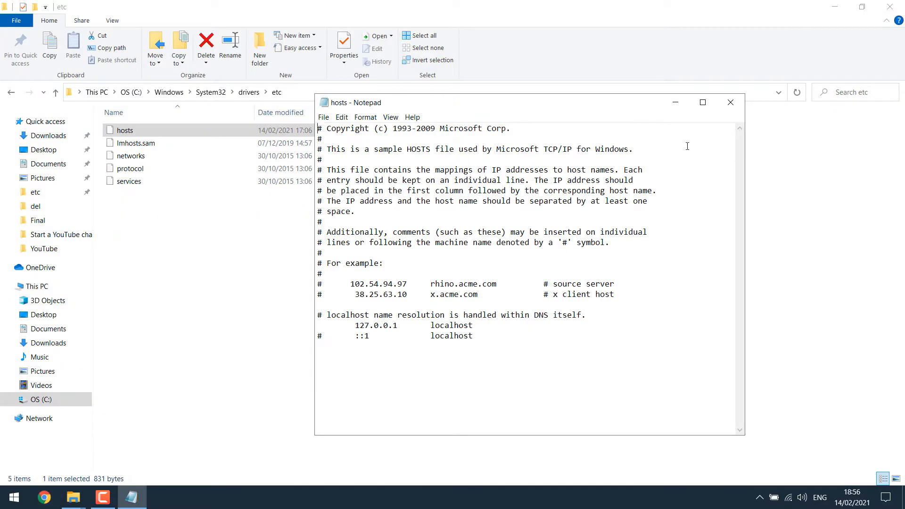
Step: Close Notepad and open the hosts file for editing in Notepad++
{"action": "left_click", "coordinate": [730, 103]}
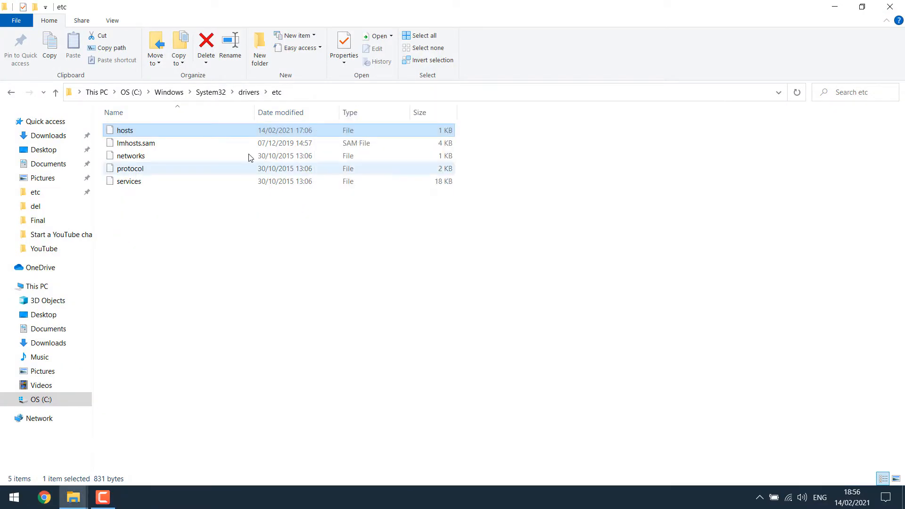
{"action": "right_click", "coordinate": [113, 128]}
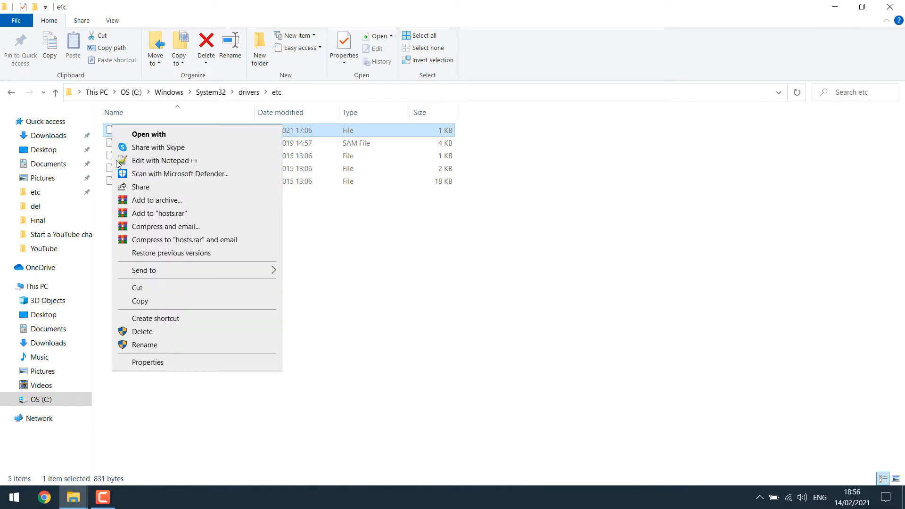
{"action": "left_click", "coordinate": [178, 165]}
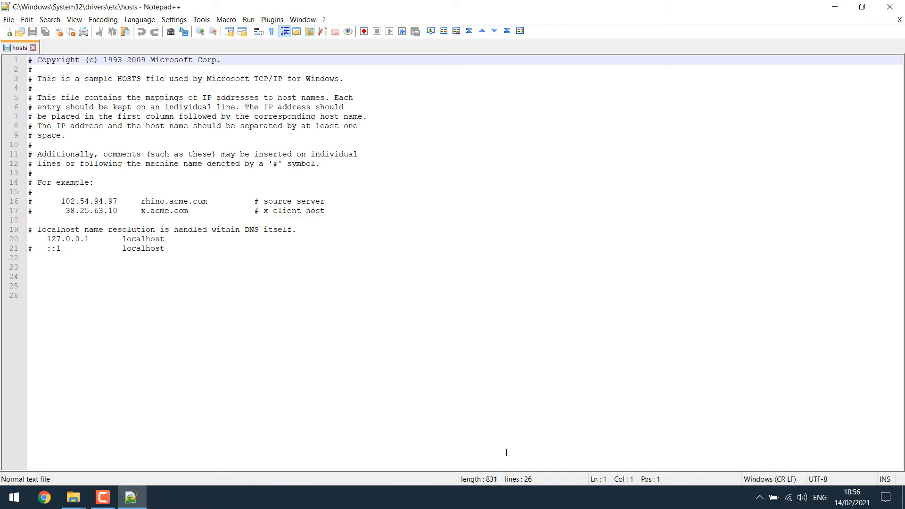
Step: Switch to Chrome and load twitter.com
{"action": "left_click", "coordinate": [46, 499]}
{"action": "type", "text": "twitter.com"}
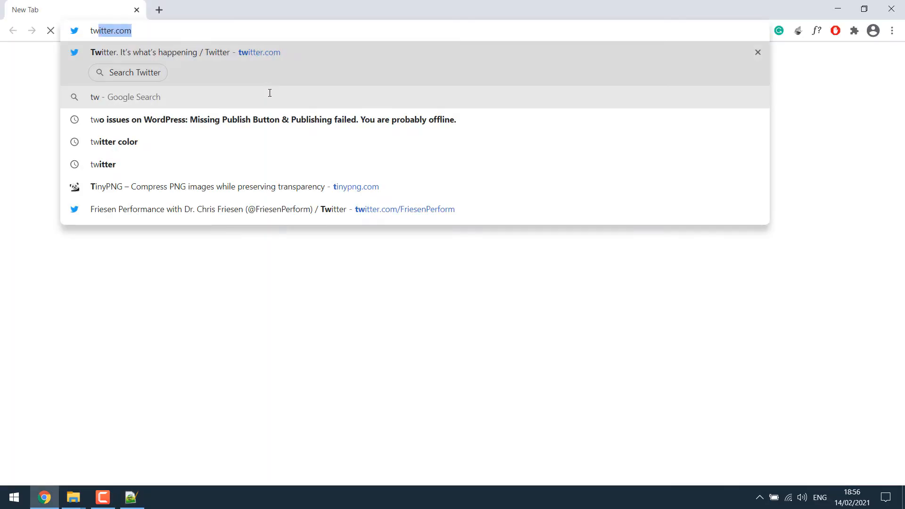
{"action": "key", "text": "Return"}
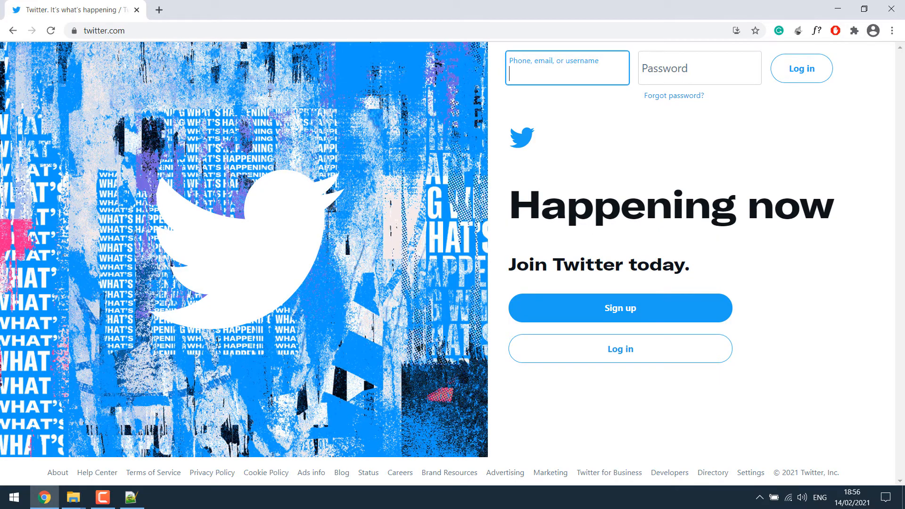
Step: Return to the hosts file in Notepad++ and copy the "127.0.0.1 localhost" entry onto line 23
{"action": "left_click", "coordinate": [133, 499]}
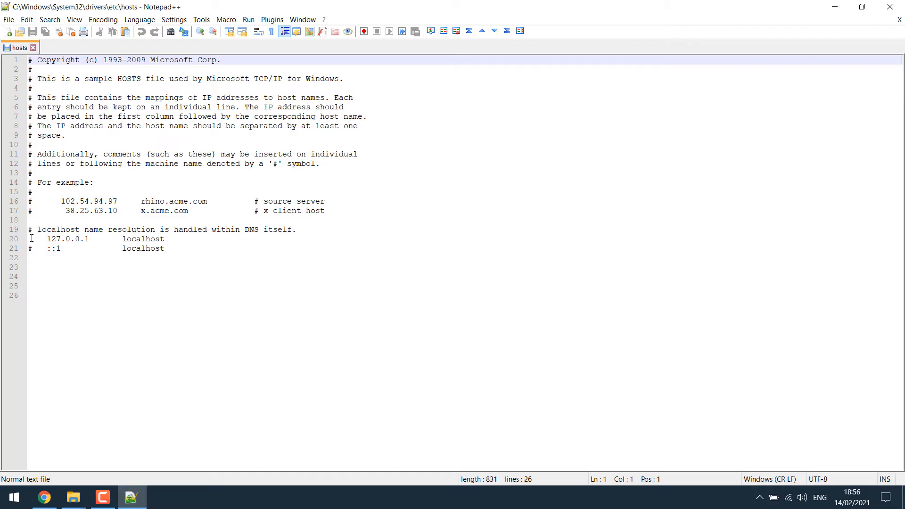
{"action": "left_click_drag", "start_coordinate": [30, 238], "coordinate": [165, 239]}
{"action": "key", "text": "ctrl+c"}
{"action": "left_click", "coordinate": [214, 264]}
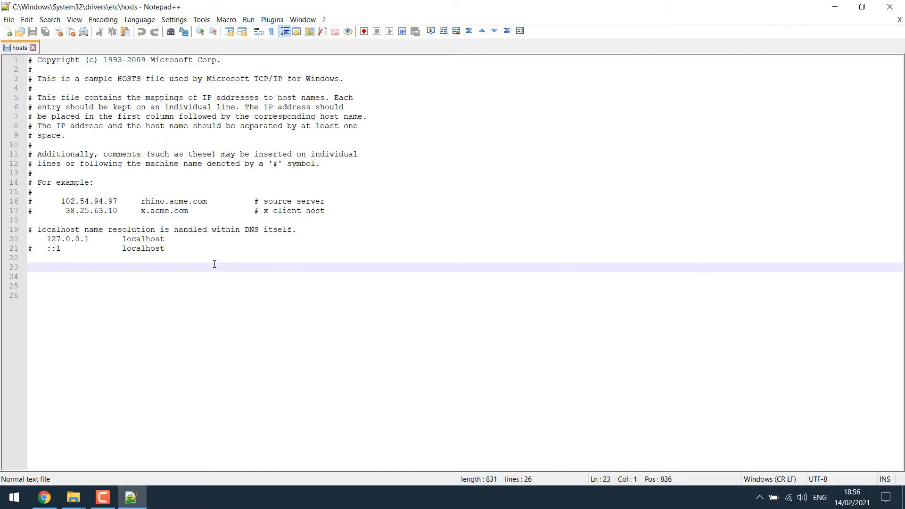
{"action": "key", "text": "ctrl+v"}
Step: Add the comment "# Blocking the websites" above the copied entry and change that entry's host name to twitter.com
{"action": "left_click", "coordinate": [186, 257]}
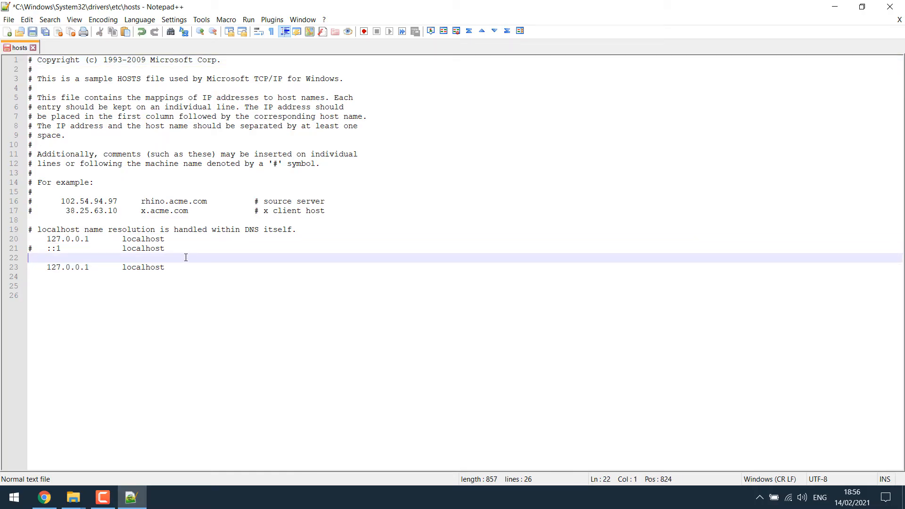
{"action": "key", "text": "Return"}
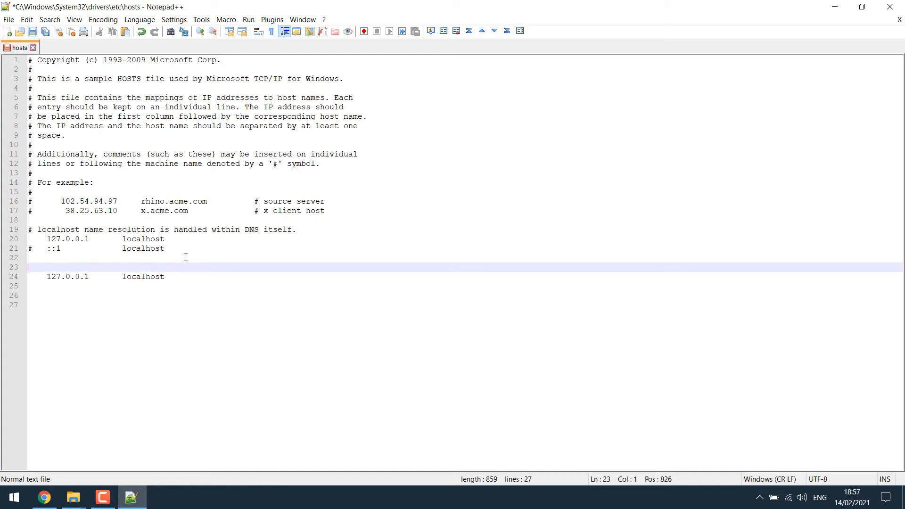
{"action": "type", "text": "# V"}
{"action": "key", "text": "BackSpace"}
{"action": "type", "text": "Blocking the websites"}
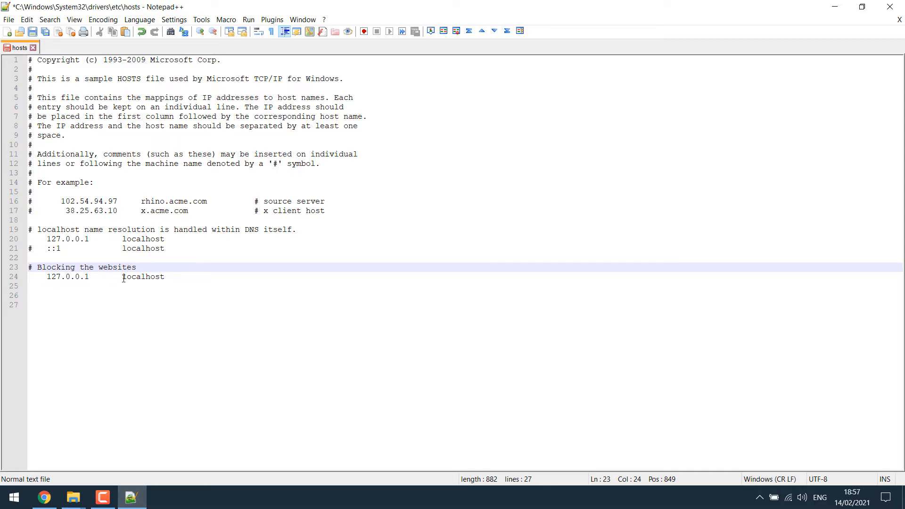
{"action": "left_click_drag", "start_coordinate": [122, 278], "coordinate": [173, 278]}
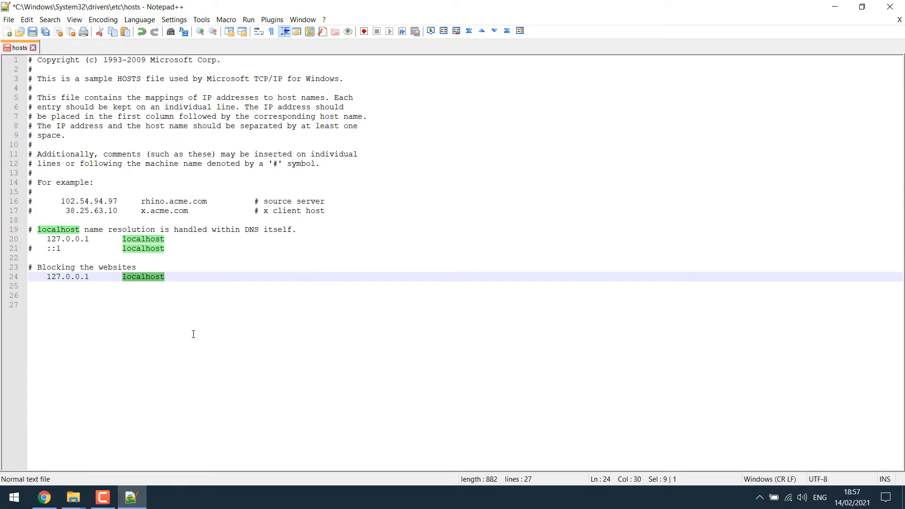
{"action": "type", "text": "twitter.com"}
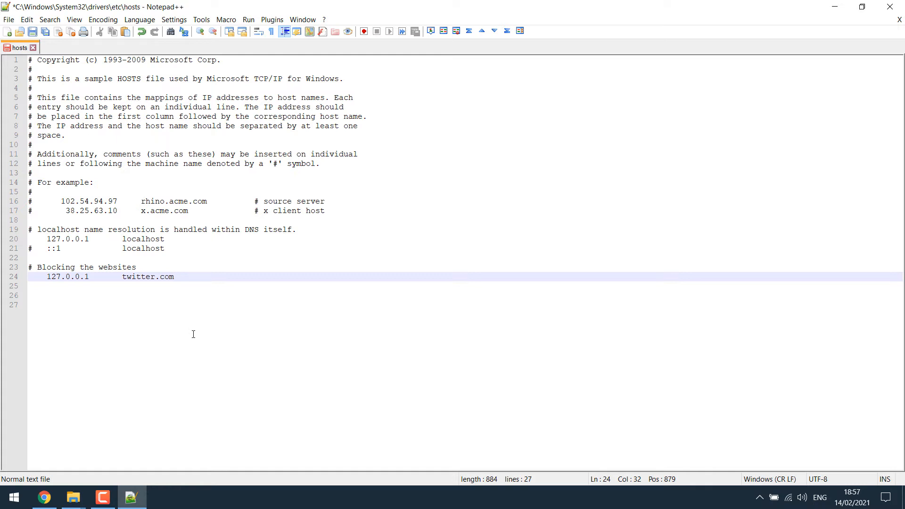
{"action": "left_click_drag", "start_coordinate": [185, 283], "coordinate": [35, 277]}
{"action": "key", "text": "ctrl+c"}
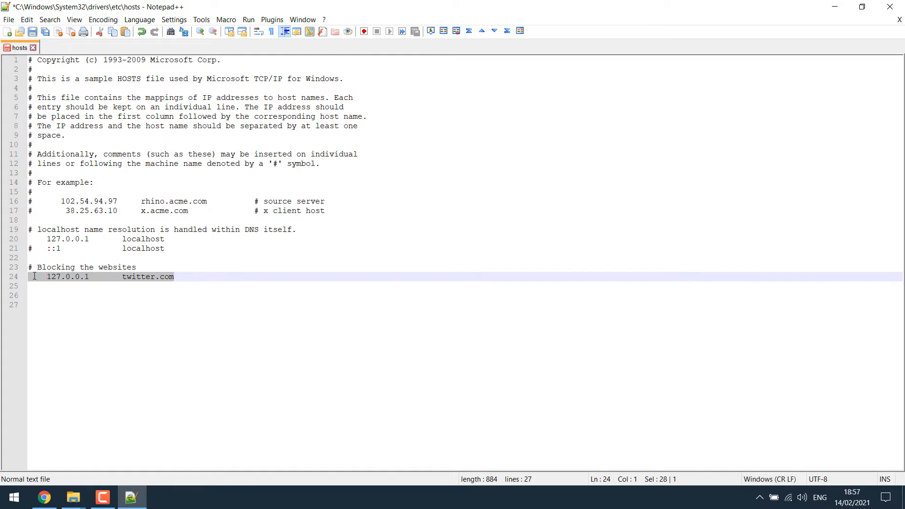
{"action": "left_click", "coordinate": [196, 274]}
{"action": "key", "text": "Return"}
{"action": "key", "text": "ctrl+v"}
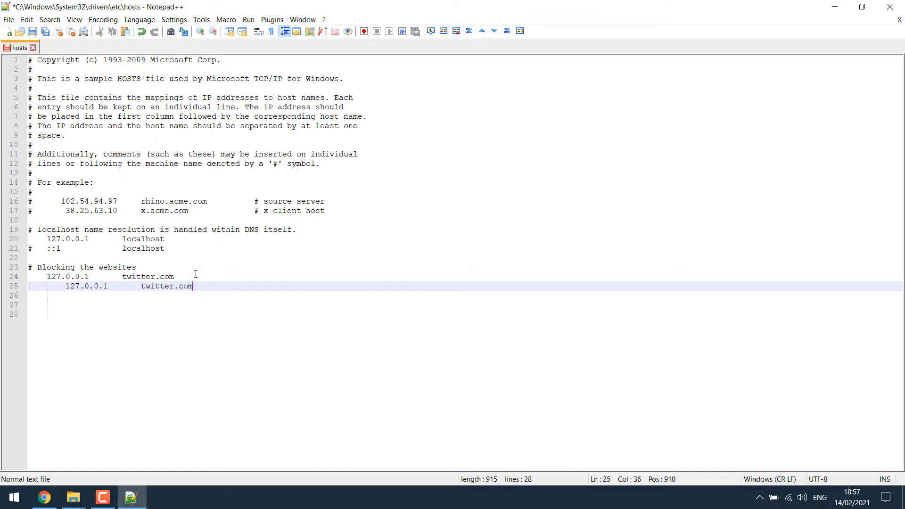
{"action": "left_click", "coordinate": [66, 285]}
{"action": "key", "text": "BackSpace"}
{"action": "double_click", "coordinate": [105, 286]}
{"action": "key", "text": "Right"}
{"action": "type", "text": "www."}
{"action": "left_click_drag", "start_coordinate": [229, 286], "coordinate": [24, 286]}
{"action": "key", "text": "ctrl+c"}
{"action": "left_click", "coordinate": [220, 283]}
{"action": "key", "text": "Return"}
{"action": "key", "text": "ctrl+v"}
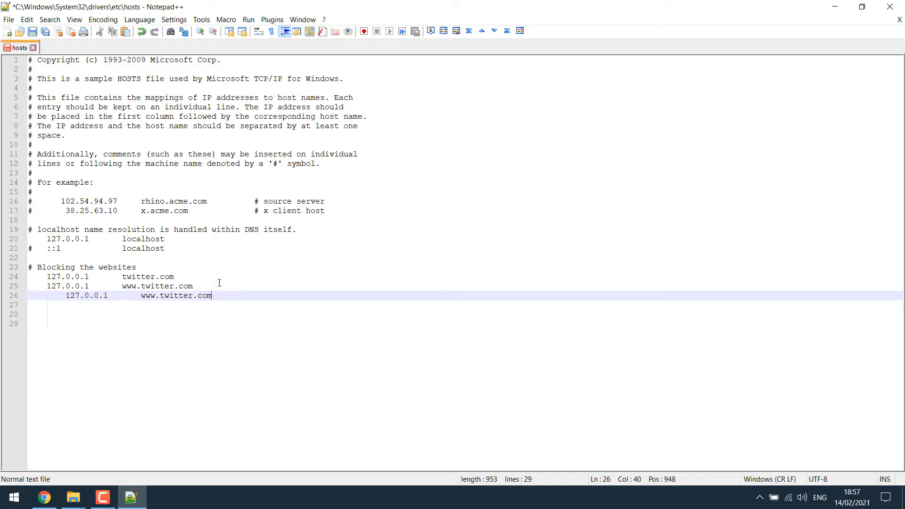
{"action": "left_click", "coordinate": [60, 296]}
{"action": "key", "text": "BackSpace"}
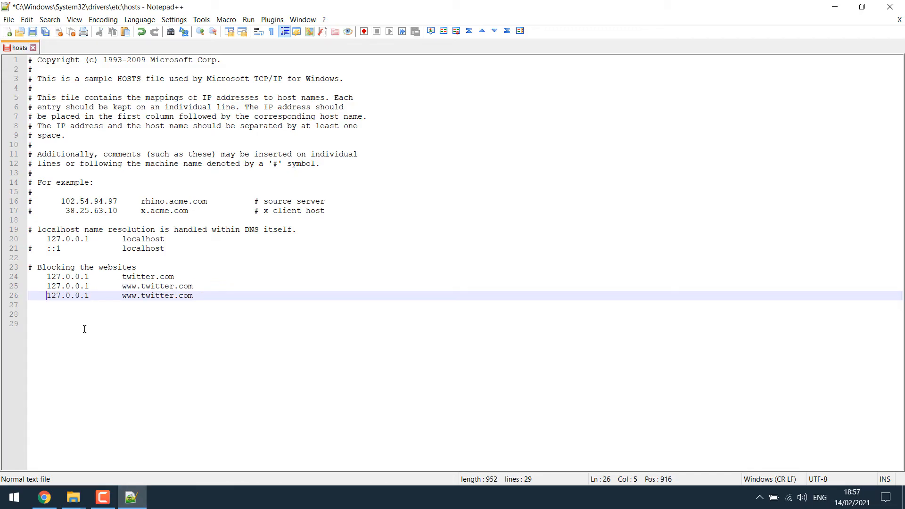
{"action": "left_click", "coordinate": [44, 498]}
{"action": "left_click", "coordinate": [104, 31]}
{"action": "key", "text": "ctrl+c"}
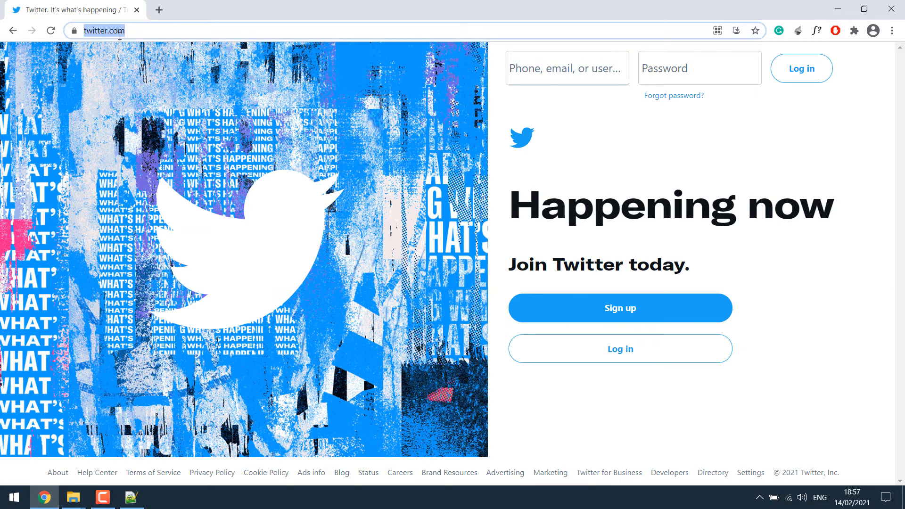
{"action": "left_click", "coordinate": [131, 498]}
{"action": "left_click_drag", "start_coordinate": [123, 295], "coordinate": [190, 298]}
{"action": "key", "text": "ctrl+v"}
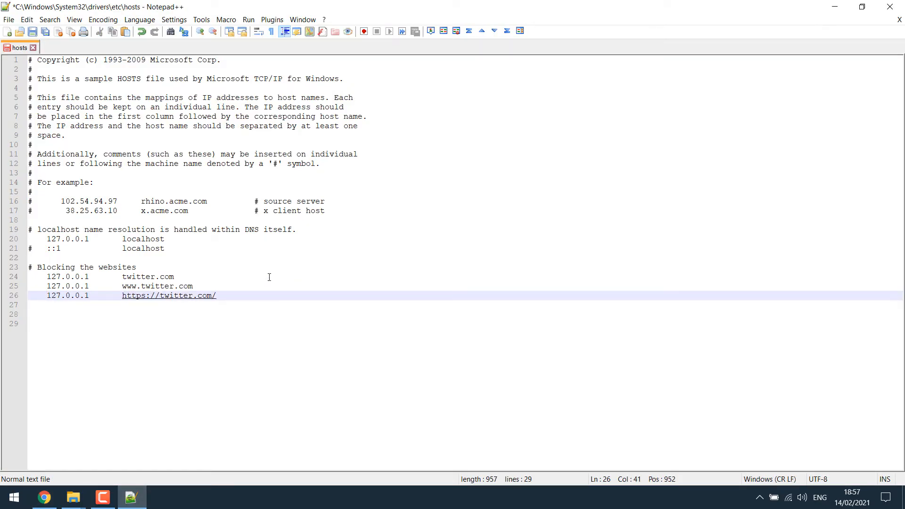
{"action": "key", "text": "BackSpace"}
{"action": "left_click_drag", "start_coordinate": [239, 301], "coordinate": [25, 296]}
{"action": "key", "text": "ctrl+c"}
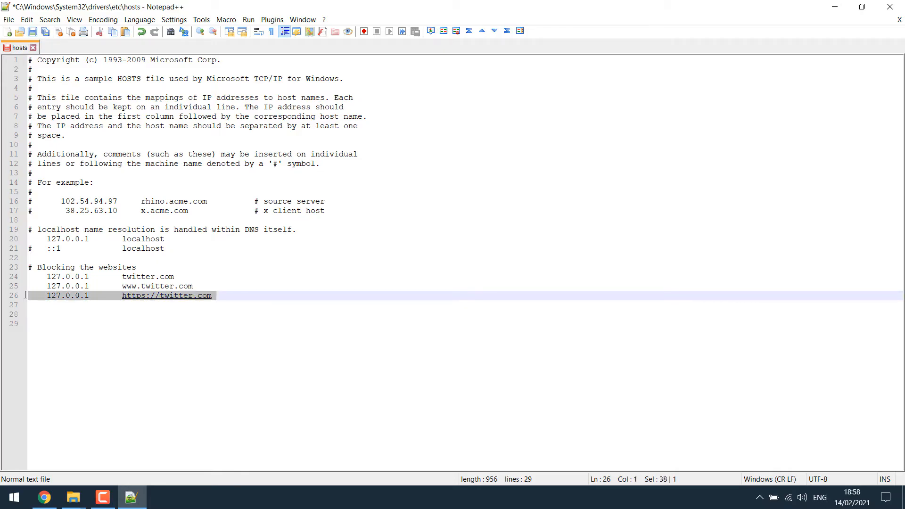
{"action": "left_click", "coordinate": [251, 295]}
{"action": "key", "text": "Return"}
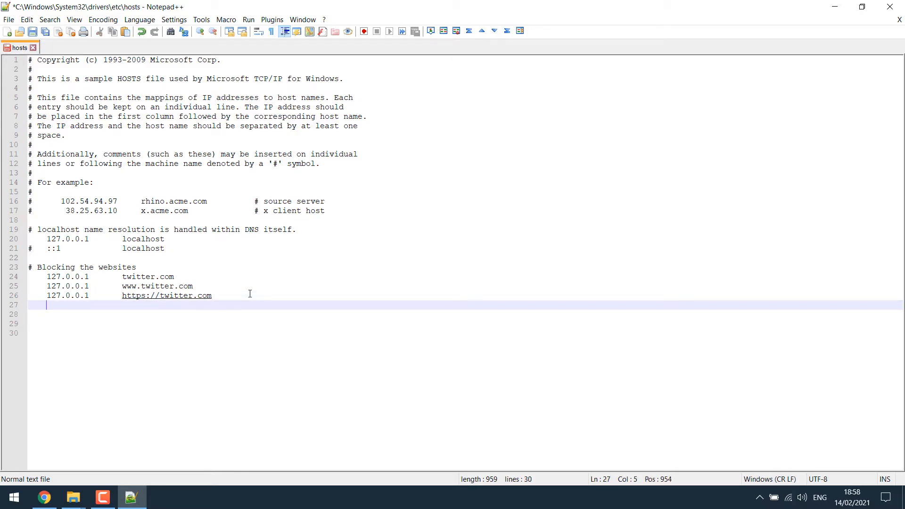
{"action": "key", "text": "ctrl+v"}
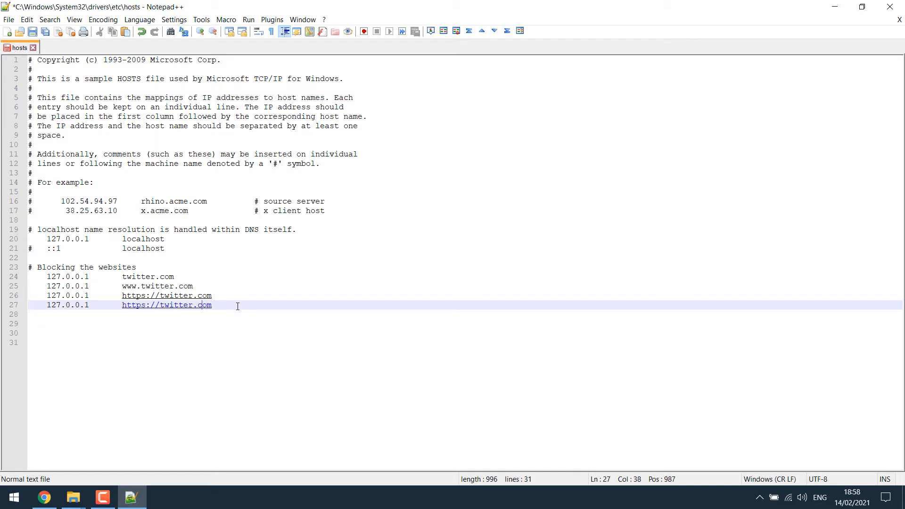
{"action": "key", "text": "Left"}
{"action": "key", "text": "Left"}
{"action": "type", "text": "www."}
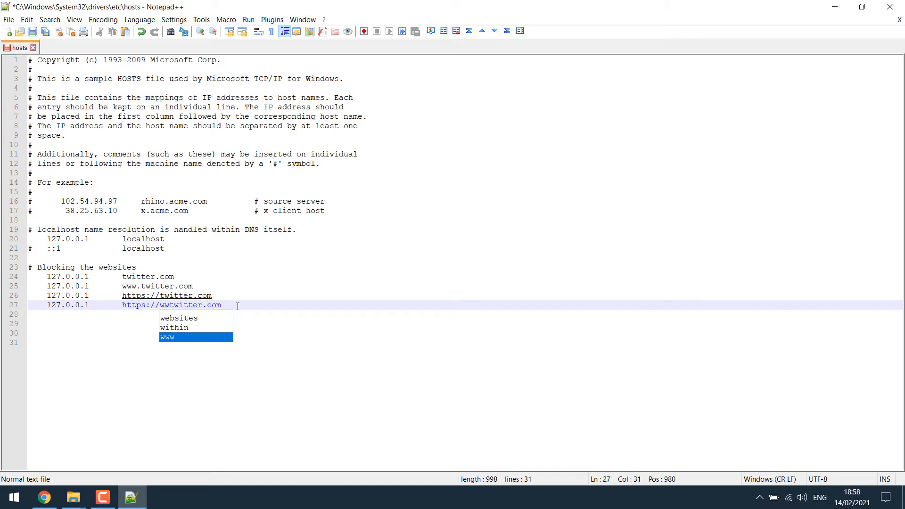
{"action": "left_click", "coordinate": [309, 328]}
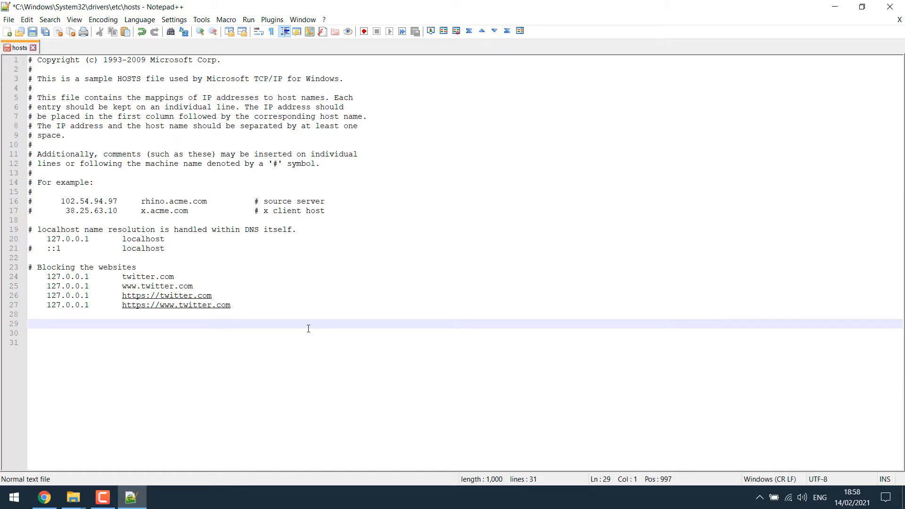
Step: Save the hosts file, relaunching Notepad++ in Administrator mode to write the protected file
{"action": "left_click", "coordinate": [32, 31]}
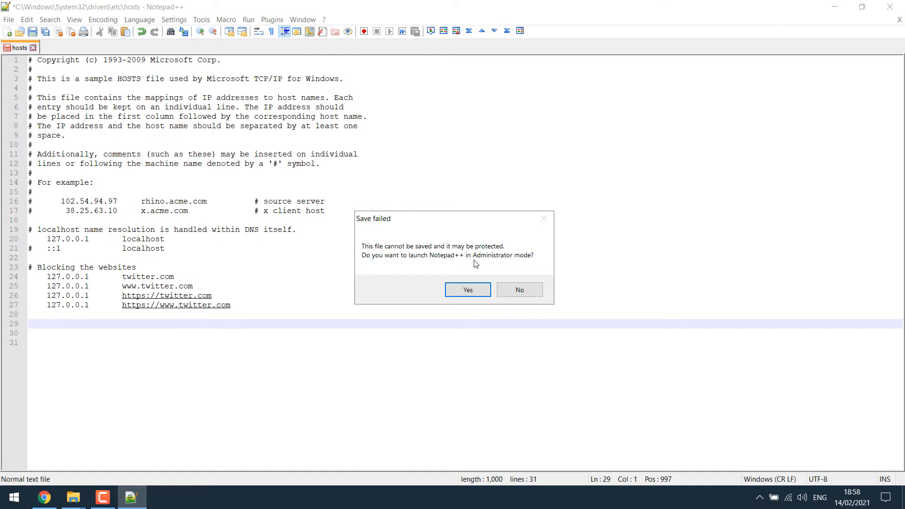
{"action": "left_click", "coordinate": [468, 290]}
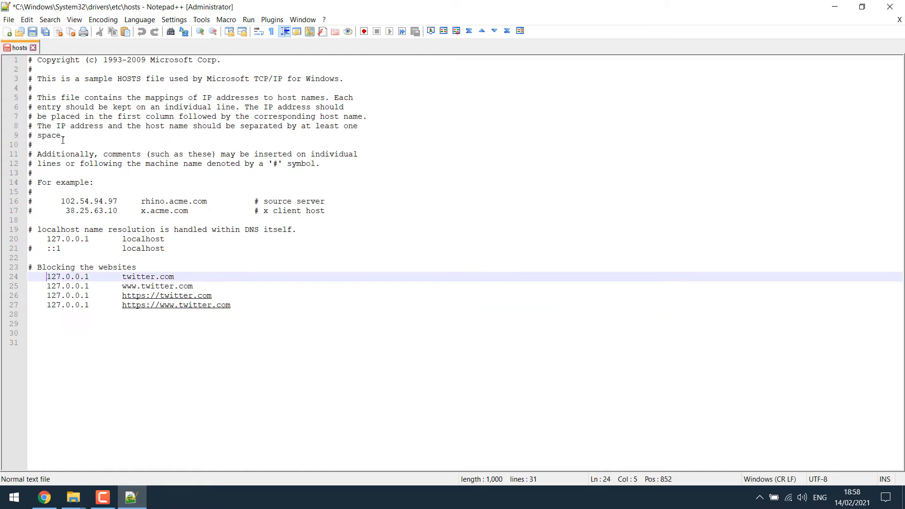
{"action": "left_click", "coordinate": [32, 32]}
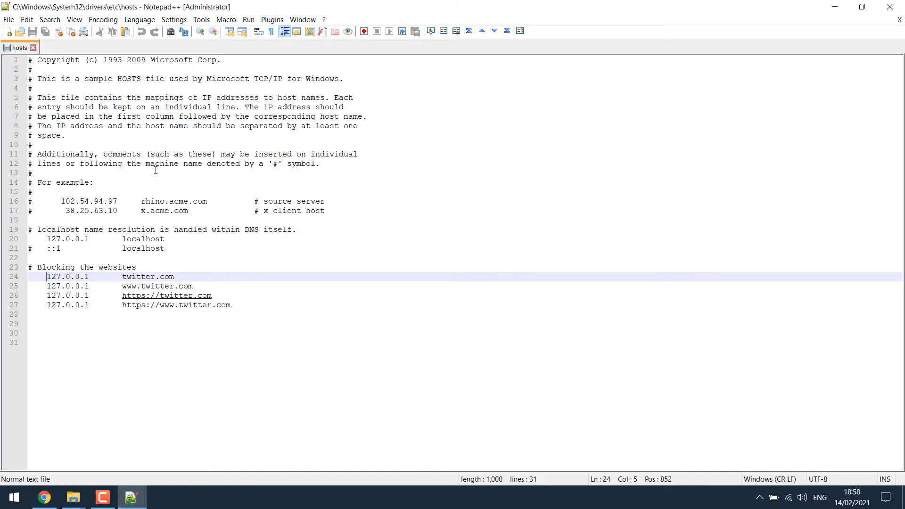
Step: Switch to Chrome and reload twitter.com to test whether the hosts entries block it
{"action": "left_click", "coordinate": [44, 497]}
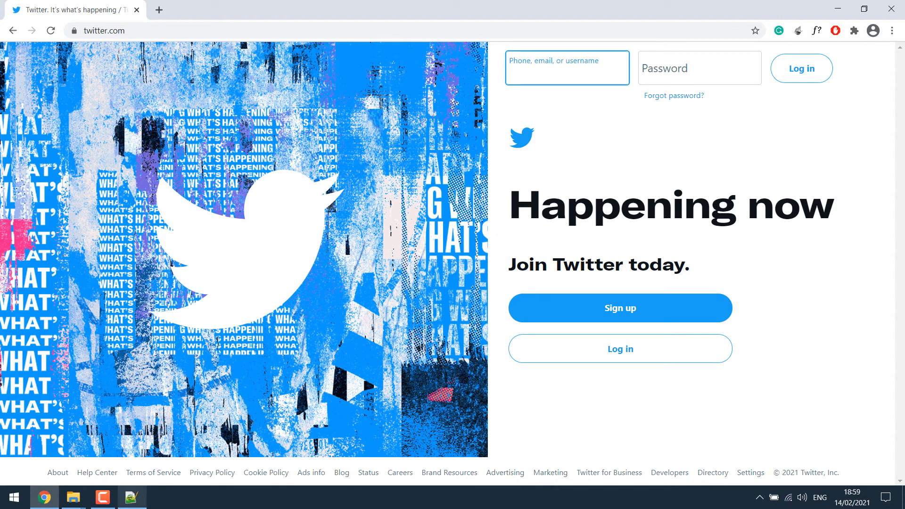
{"action": "left_click", "coordinate": [132, 497]}
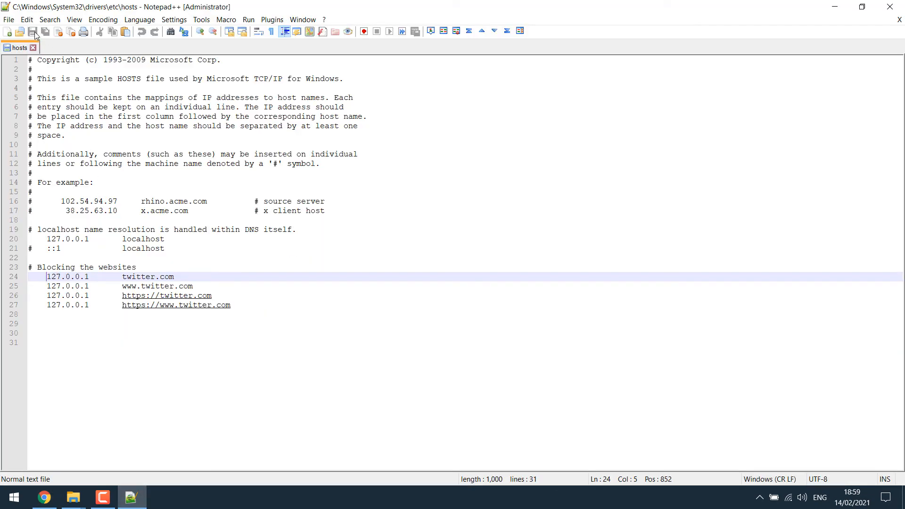
{"action": "left_click", "coordinate": [266, 343]}
{"action": "left_click", "coordinate": [262, 315]}
{"action": "left_click", "coordinate": [141, 500]}
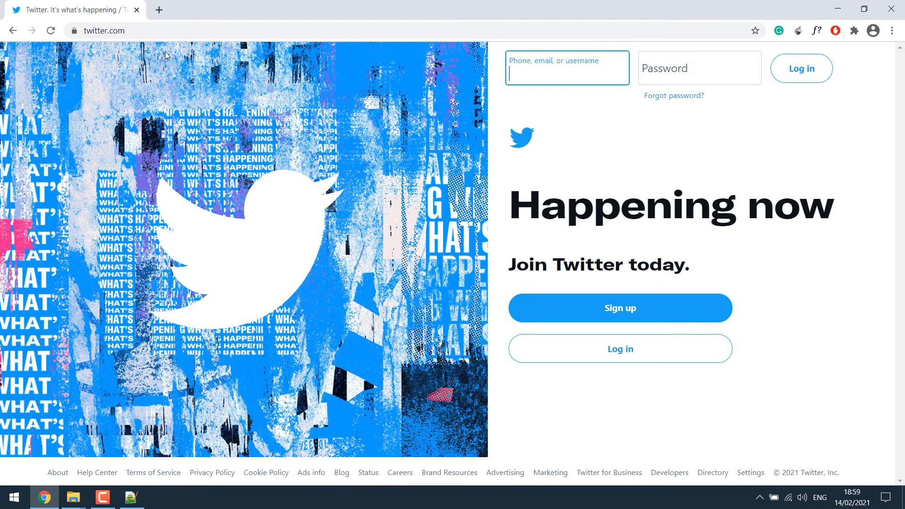
{"action": "left_click", "coordinate": [158, 32]}
{"action": "key", "text": "Return"}
Step: Test twitter.com in a new Incognito window, reload it once and close that window
{"action": "key", "text": "ctrl+shift+n"}
{"action": "type", "text": "twitter.com"}
{"action": "key", "text": "Return"}
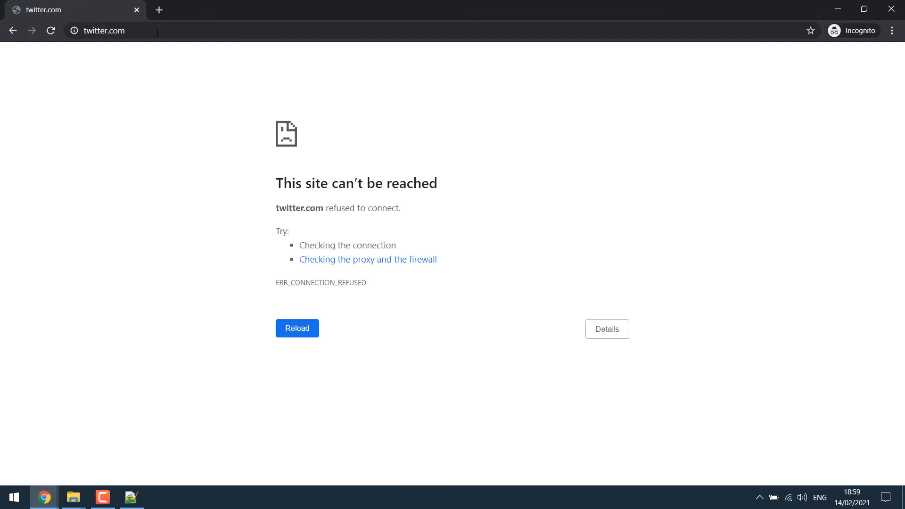
{"action": "key", "text": "F5"}
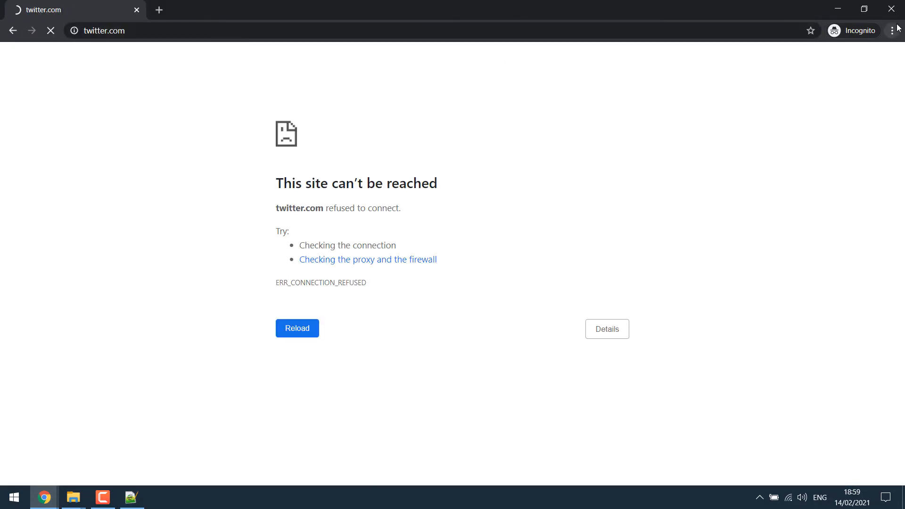
{"action": "left_click", "coordinate": [891, 9]}
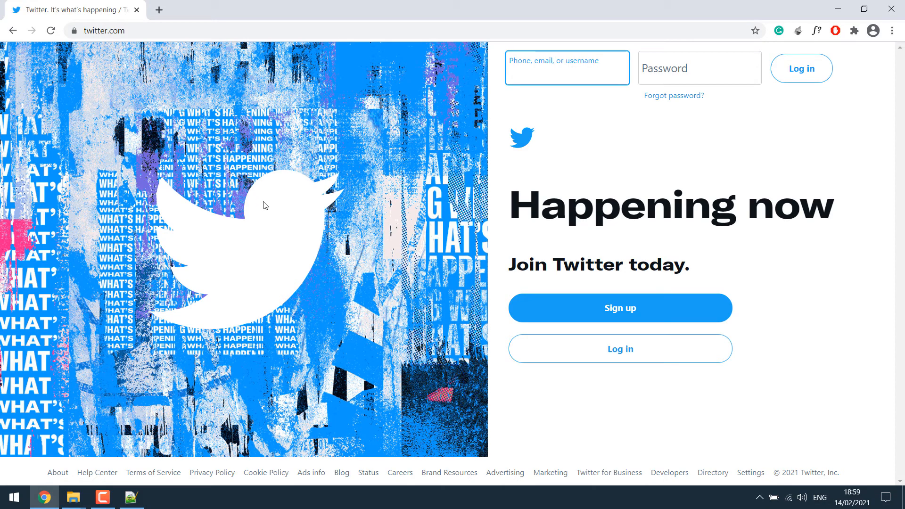
Step: Reload twitter.com in the regular Chrome window and clear all selected browsing data for the last hour
{"action": "left_click", "coordinate": [142, 31]}
{"action": "key", "text": "Return"}
{"action": "key", "text": "ctrl+h"}
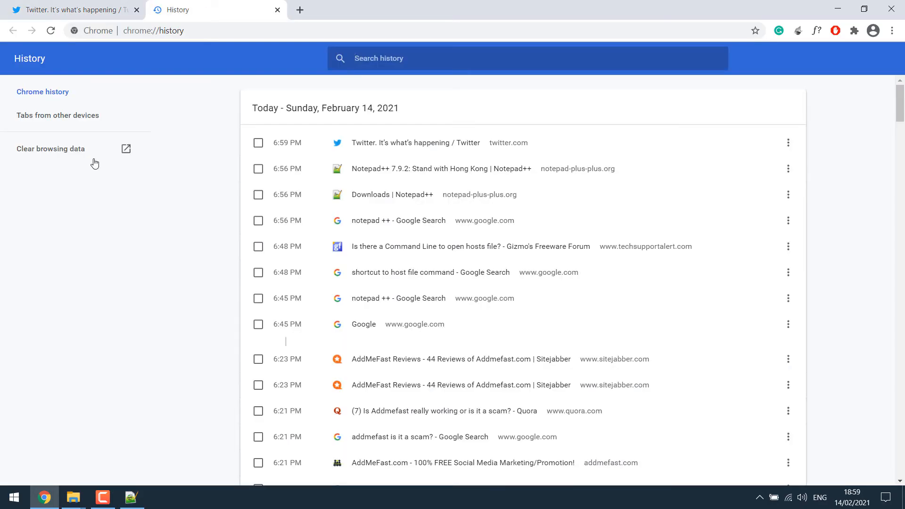
{"action": "left_click", "coordinate": [78, 150]}
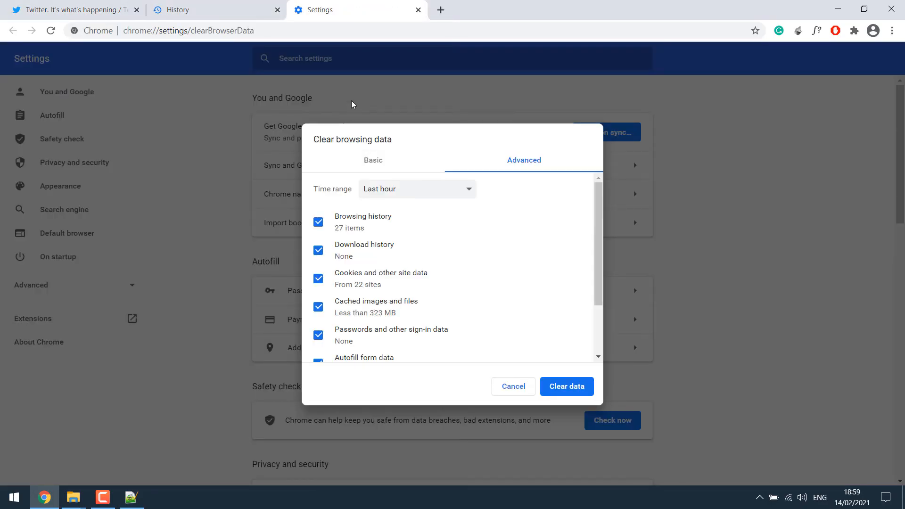
{"action": "left_click", "coordinate": [564, 386]}
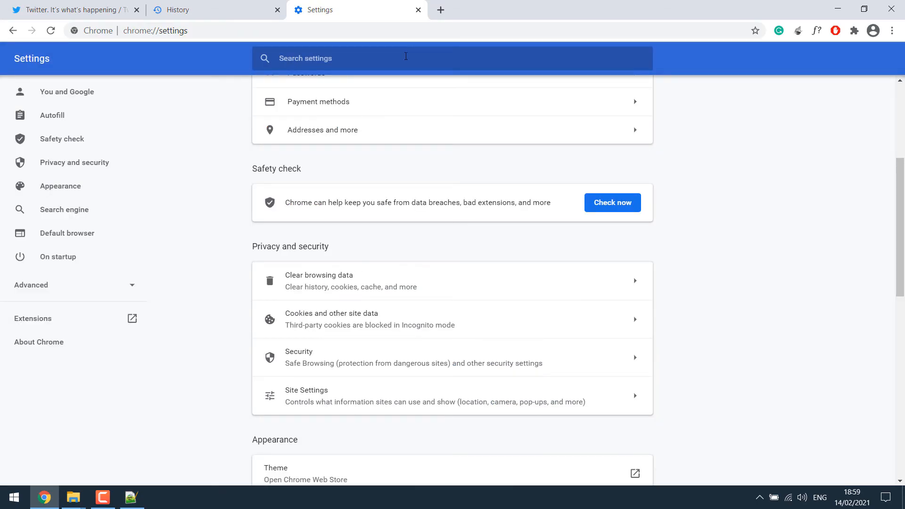
Step: Close the Settings and History tabs and load twitter.com again to recheck the block
{"action": "left_click", "coordinate": [419, 9]}
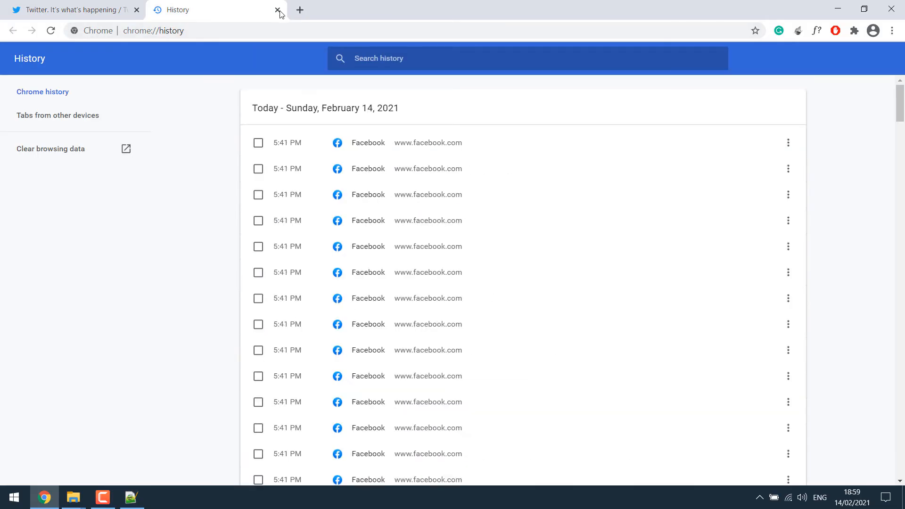
{"action": "left_click", "coordinate": [278, 10]}
{"action": "left_click", "coordinate": [207, 37]}
{"action": "key", "text": "Return"}
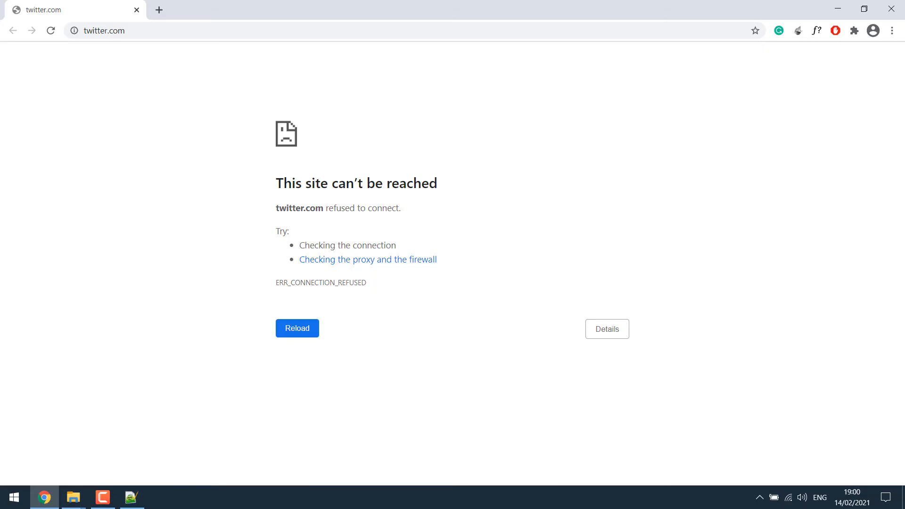
{"action": "left_click", "coordinate": [2, 501]}
{"action": "type", "text": "fire"}
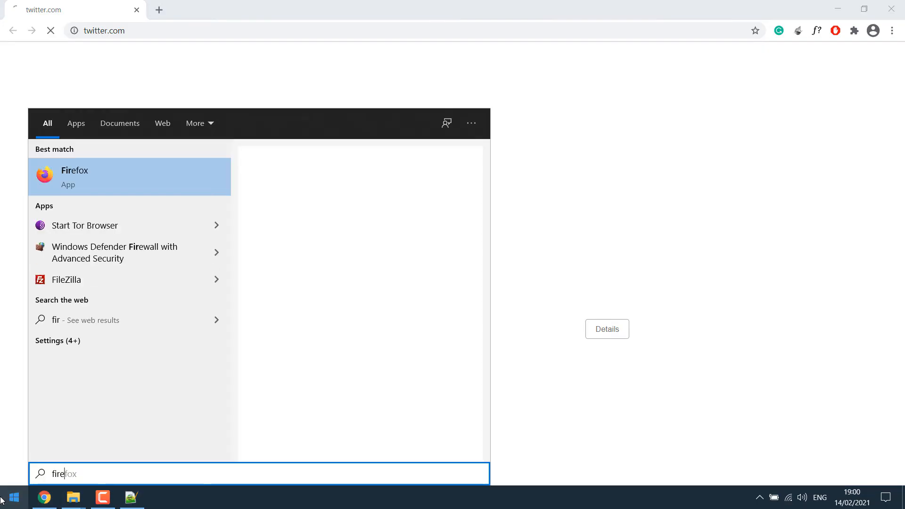
{"action": "key", "text": "Return"}
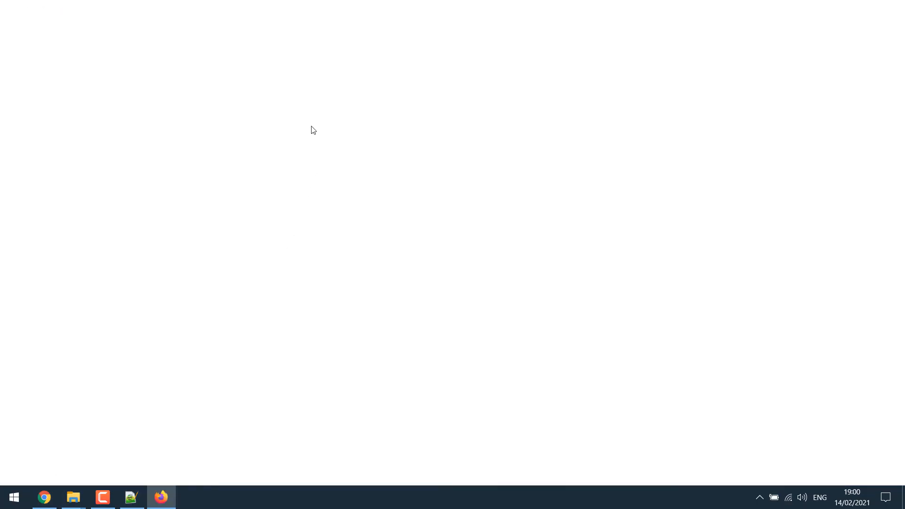
{"action": "type", "text": "twi"}
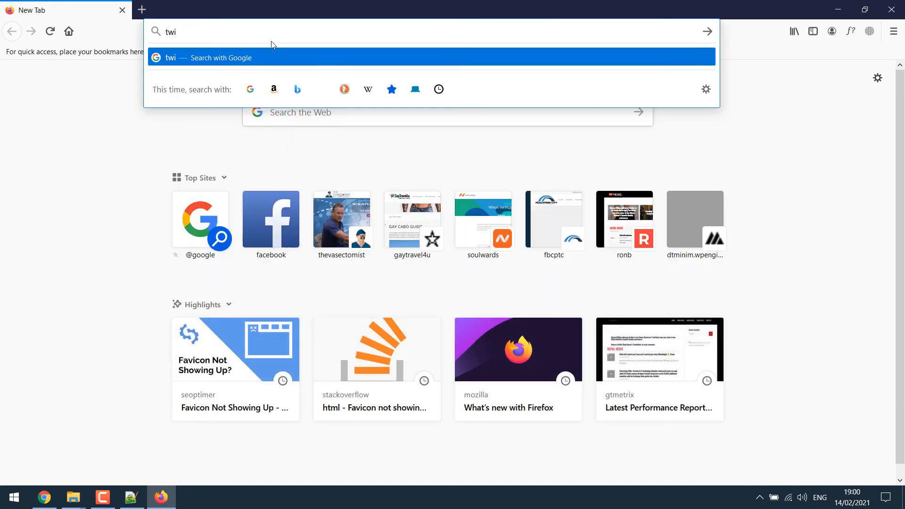
{"action": "type", "text": "tter"}
{"action": "key", "text": "ctrl+Return"}
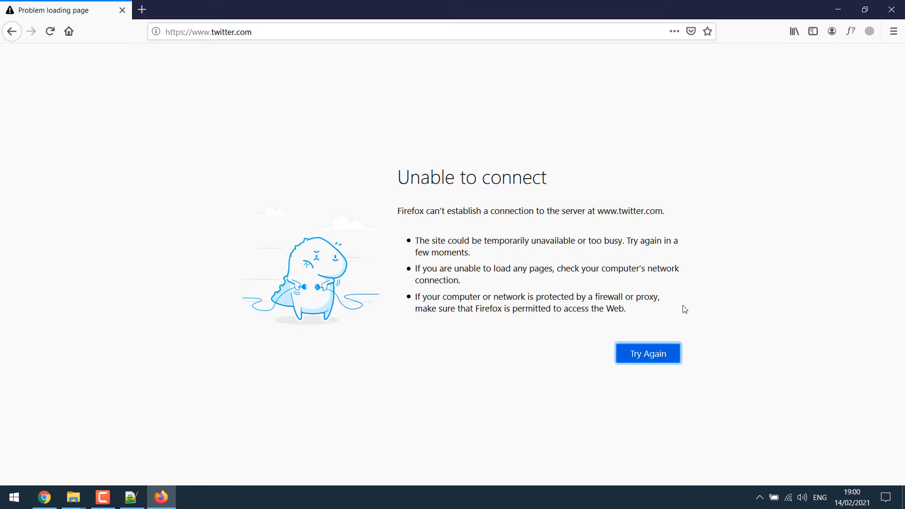
Step: Load google.com and heyletslearnsomething.com in a second Firefox tab for comparison, and return to the Twitter tab
{"action": "left_click", "coordinate": [142, 9]}
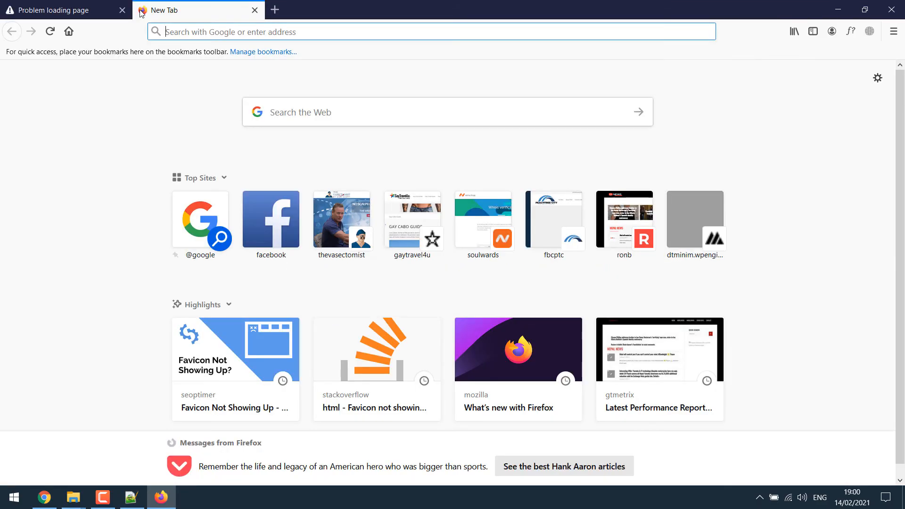
{"action": "type", "text": "google.com"}
{"action": "key", "text": "Return"}
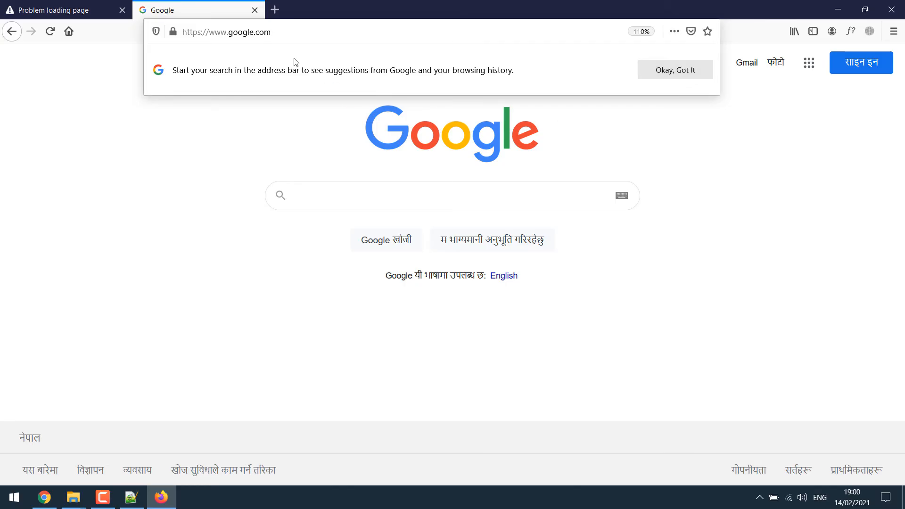
{"action": "left_click", "coordinate": [293, 31]}
{"action": "type", "text": "heyletslearnsomething.com"}
{"action": "key", "text": "Return"}
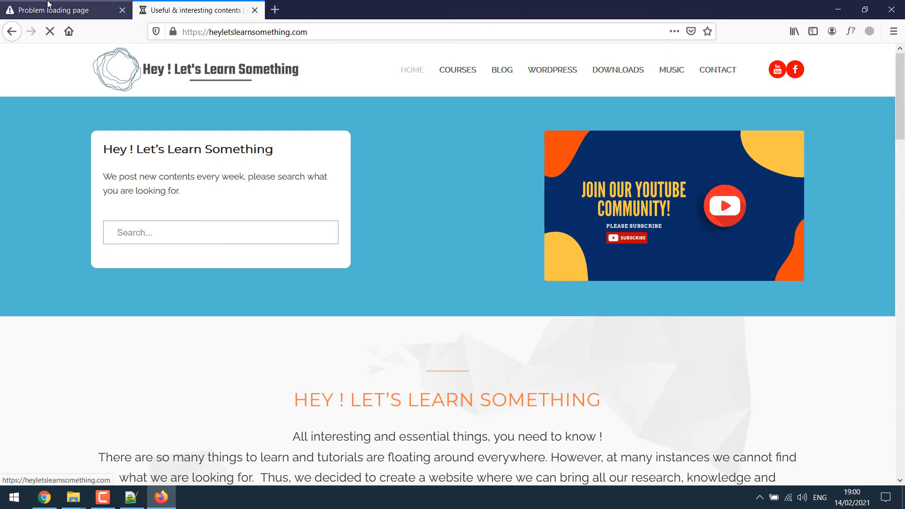
{"action": "left_click", "coordinate": [48, 3]}
Step: Launch Microsoft Edge, load twitter.com to test the block and maximize the window
{"action": "left_click", "coordinate": [5, 496]}
{"action": "type", "text": "ed"}
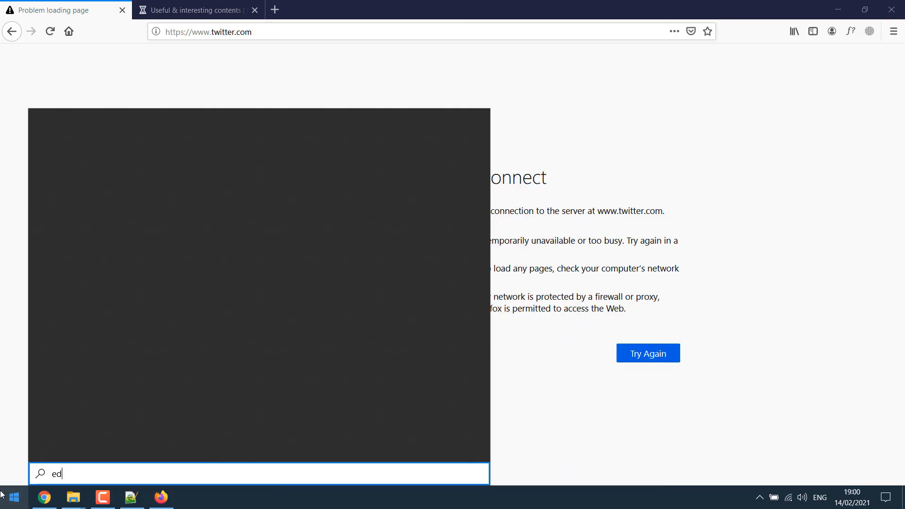
{"action": "left_click", "coordinate": [98, 181]}
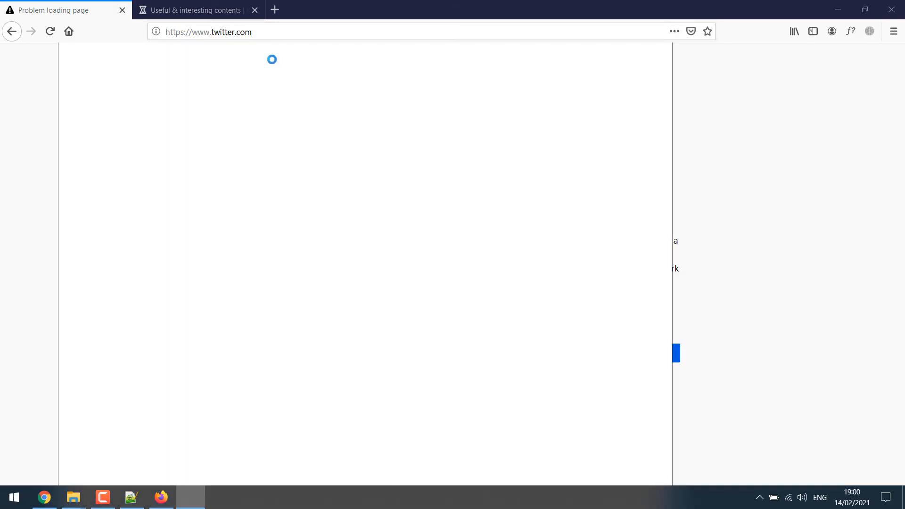
{"action": "type", "text": "tw"}
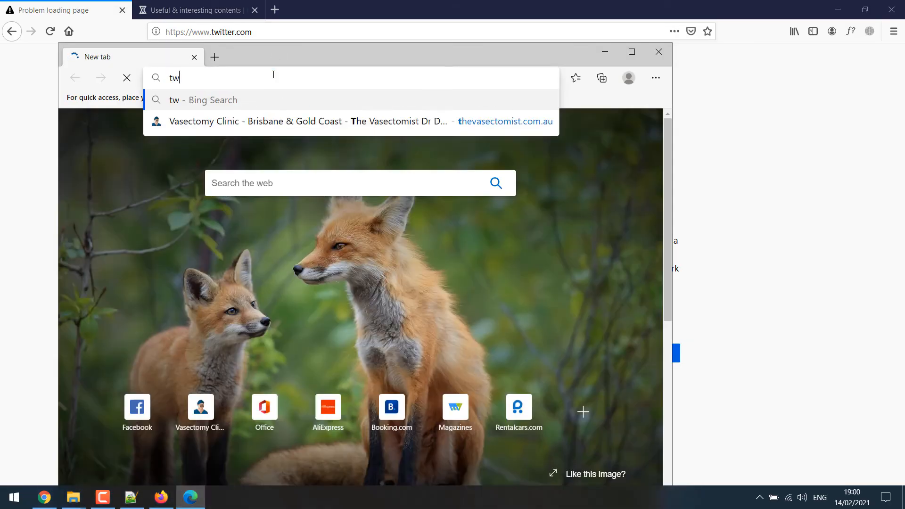
{"action": "type", "text": "itter.com"}
{"action": "key", "text": "Return"}
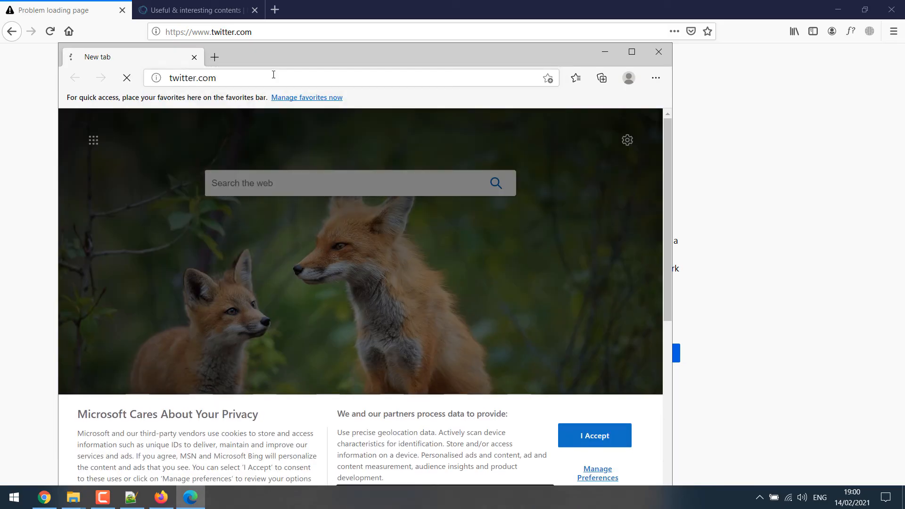
{"action": "left_click", "coordinate": [634, 52]}
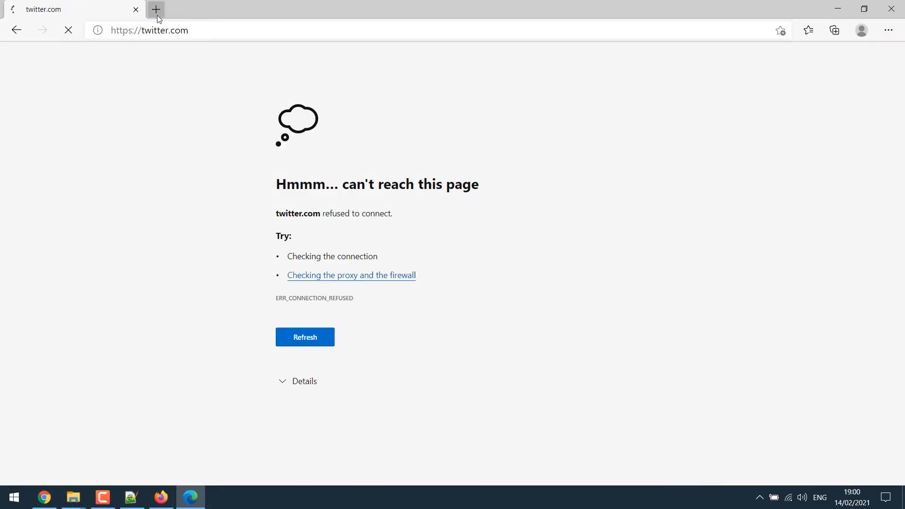
Step: Load heyletslearnsomething.com in a new Edge tab for comparison and close that tab
{"action": "left_click", "coordinate": [156, 10]}
{"action": "type", "text": "heyletslearnsomething.com"}
{"action": "key", "text": "Return"}
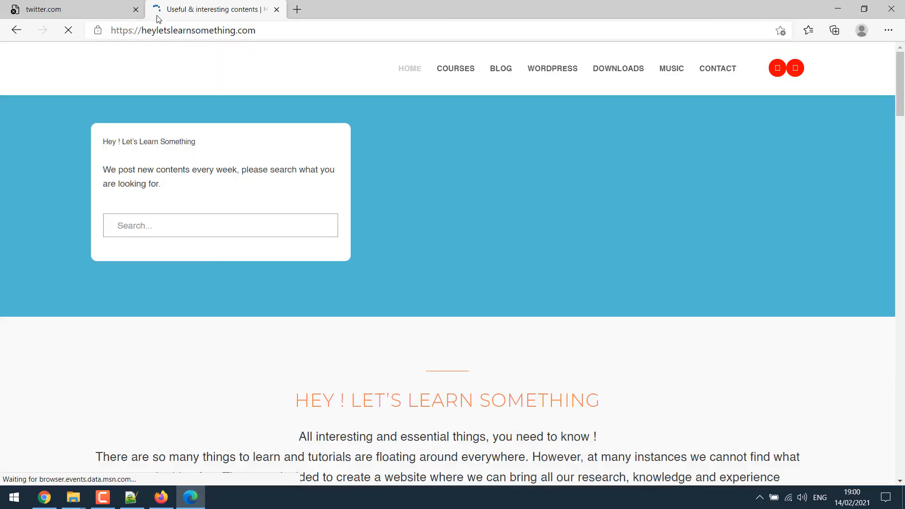
{"action": "left_click", "coordinate": [276, 10]}
Step: Minimize the Edge, Firefox and Chrome windows to get back to the etc folder
{"action": "left_click", "coordinate": [844, 10]}
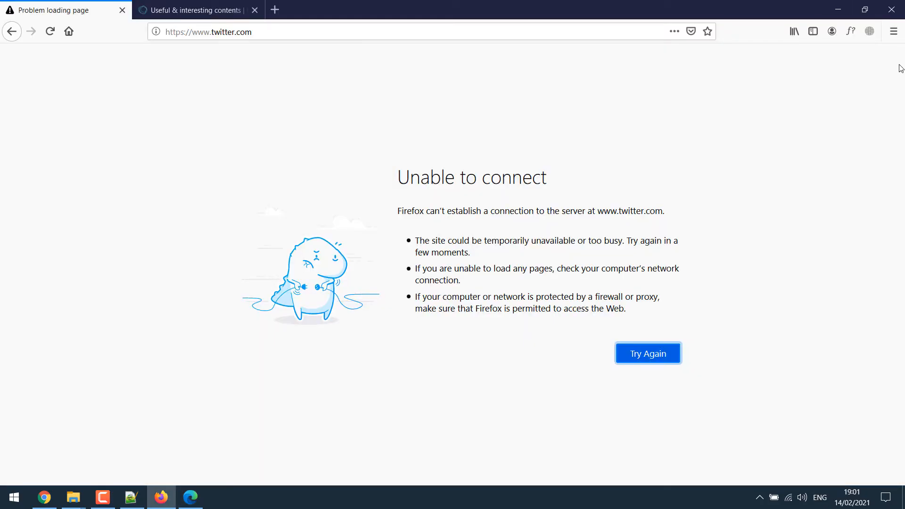
{"action": "left_click", "coordinate": [846, 10]}
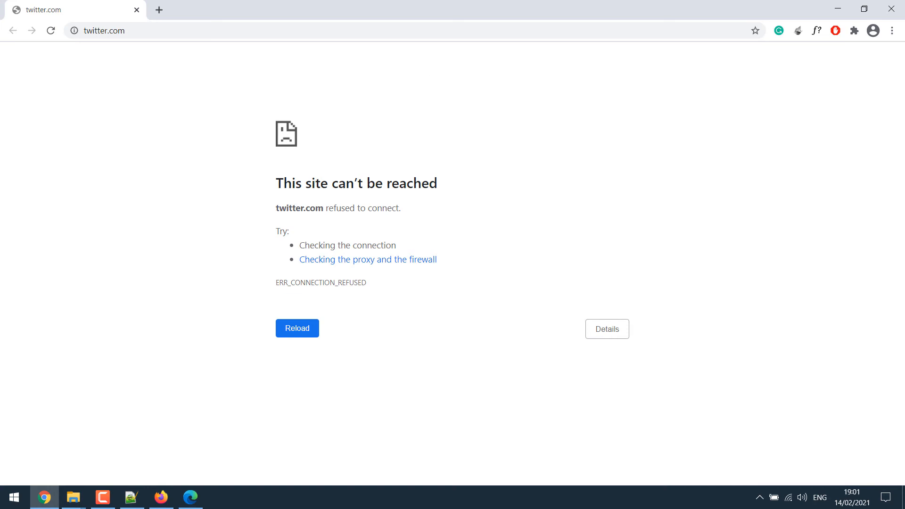
{"action": "left_click", "coordinate": [846, 9]}
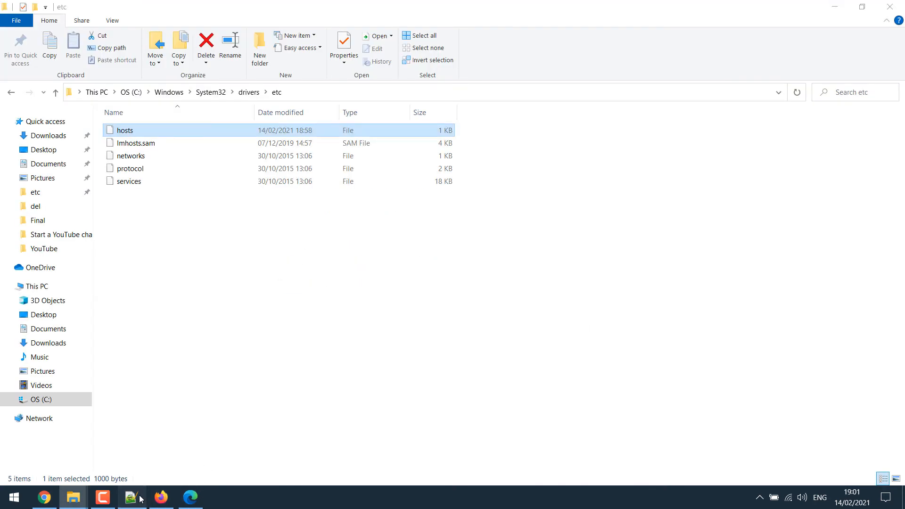
Step: In the hosts file in Notepad++, duplicate the four Twitter entries below the originals after a blank line and align the first copy's indentation
{"action": "left_click", "coordinate": [139, 498]}
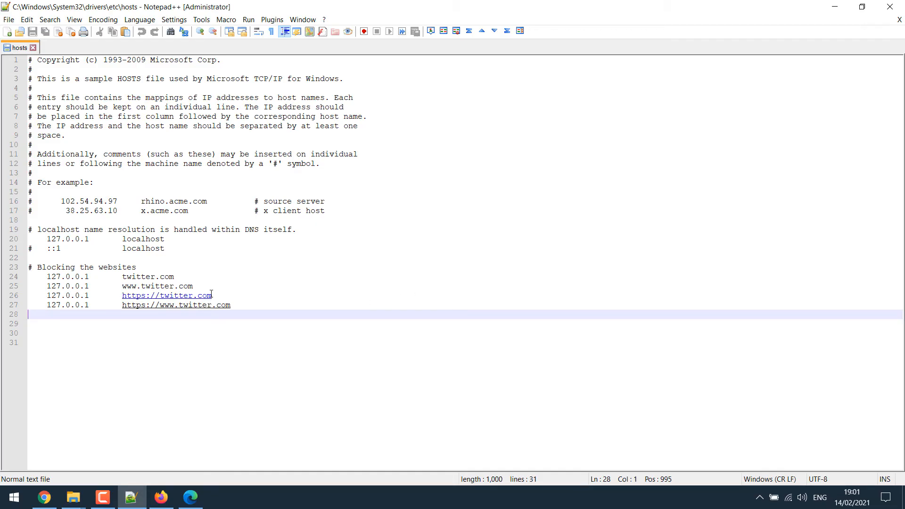
{"action": "left_click_drag", "start_coordinate": [245, 309], "coordinate": [33, 278]}
{"action": "key", "text": "ctrl+c"}
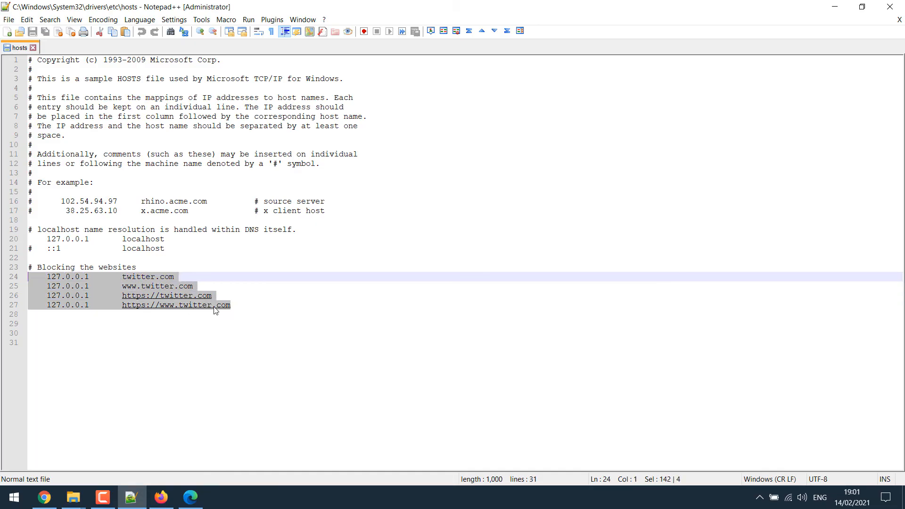
{"action": "left_click", "coordinate": [279, 309]}
{"action": "key", "text": "Return"}
{"action": "key", "text": "Return"}
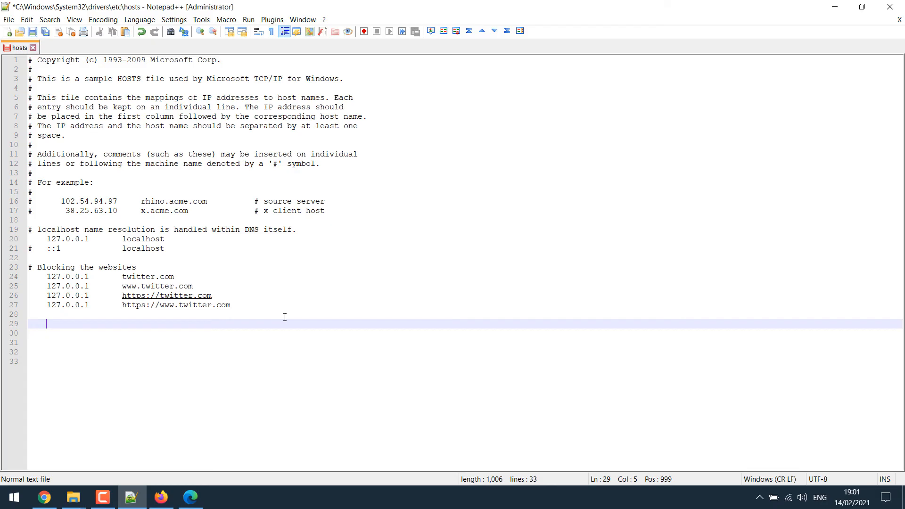
{"action": "key", "text": "ctrl+v"}
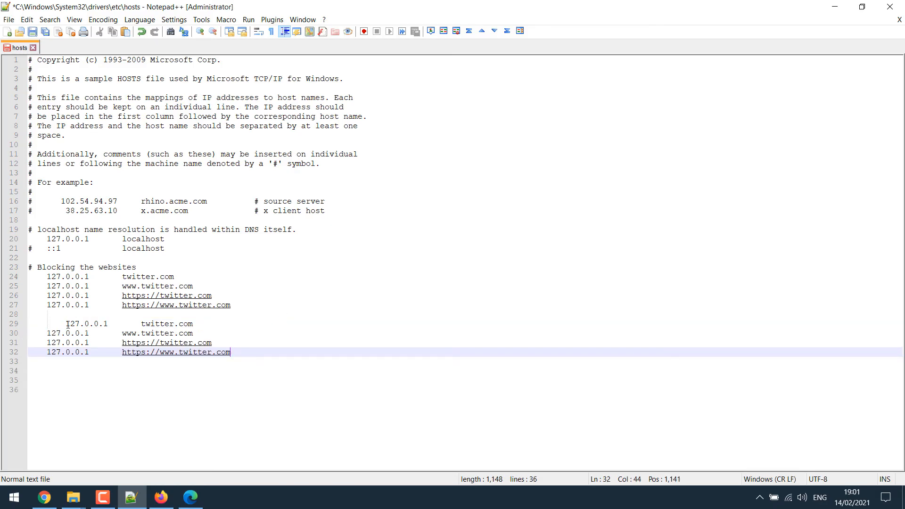
{"action": "left_click", "coordinate": [68, 325]}
{"action": "key", "text": "BackSpace"}
Step: Change the host name in the first duplicated entry to facebook.com
{"action": "key", "text": "Right"}
{"action": "key", "text": "Right"}
{"action": "key", "text": "Right"}
{"action": "key", "text": "Right"}
{"action": "key", "text": "Right"}
{"action": "key", "text": "Right"}
{"action": "key", "text": "Right"}
{"action": "key", "text": "Right"}
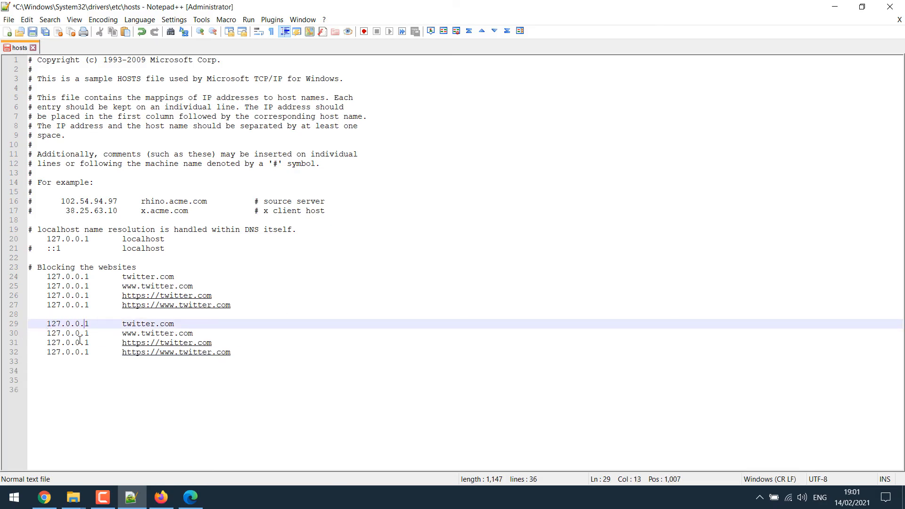
{"action": "key", "text": "shift+Right"}
{"action": "key", "text": "shift+Right"}
{"action": "key", "text": "shift+Right"}
{"action": "key", "text": "shift+Right"}
{"action": "key", "text": "shift+Right"}
{"action": "key", "text": "shift+Right"}
{"action": "key", "text": "shift+Right"}
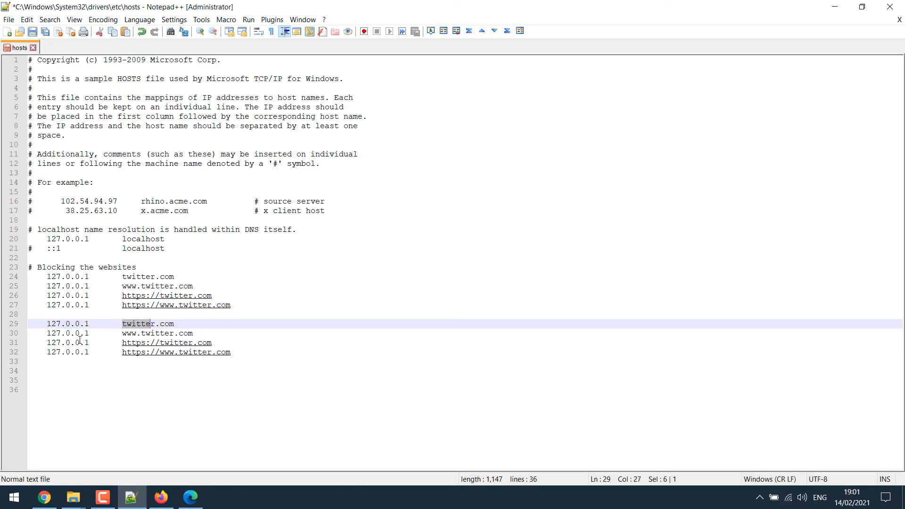
{"action": "type", "text": "facebook"}
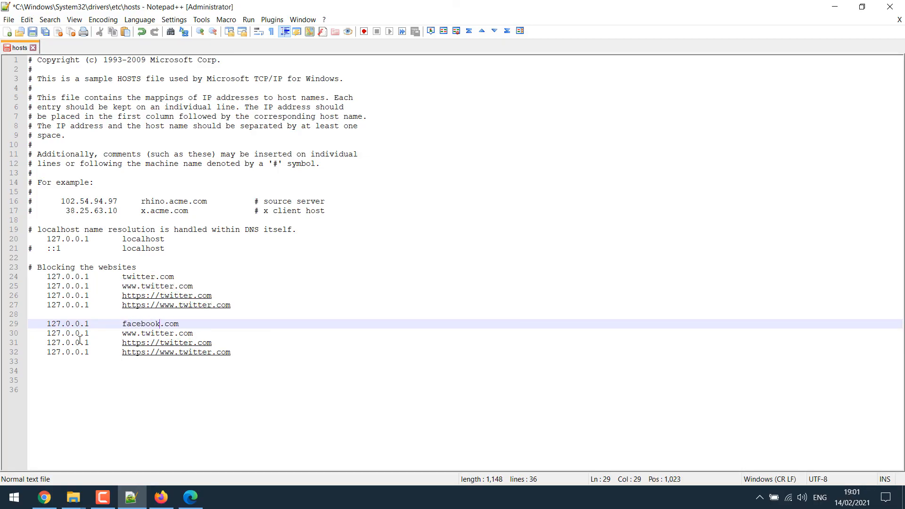
{"action": "key", "text": "Down"}
{"action": "key", "text": "Left"}
{"action": "key", "text": "Left"}
{"action": "key", "text": "Left"}
{"action": "key", "text": "Left"}
{"action": "key", "text": "shift+Right"}
{"action": "key", "text": "shift+Right"}
{"action": "key", "text": "shift+Right"}
{"action": "key", "text": "shift+Right"}
{"action": "key", "text": "shift+Right"}
{"action": "key", "text": "shift+Right"}
{"action": "key", "text": "shift+Right"}
{"action": "type", "text": "facebook"}
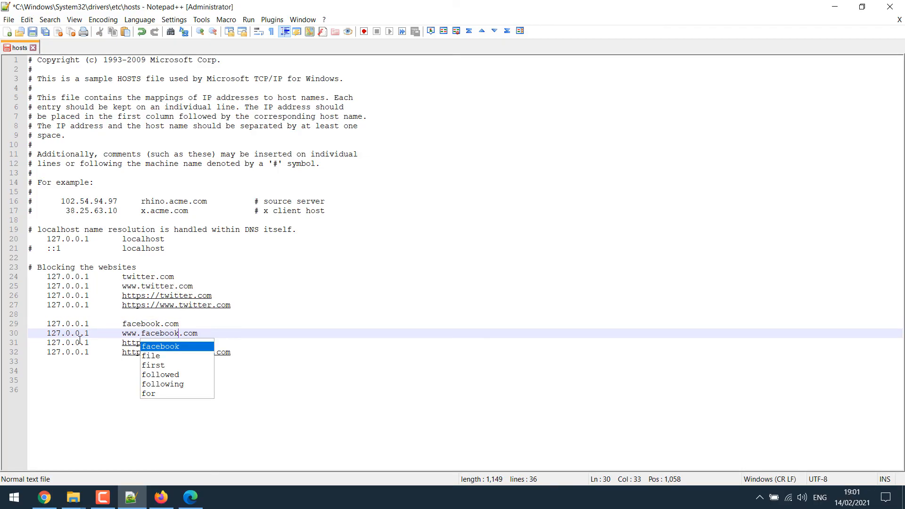
{"action": "key", "text": "Escape"}
{"action": "key", "text": "Down"}
{"action": "key", "text": "Left"}
{"action": "key", "text": "Left"}
{"action": "key", "text": "Left"}
{"action": "key", "text": "Left"}
{"action": "key", "text": "shift+Right"}
{"action": "key", "text": "shift+Right"}
{"action": "key", "text": "shift+Right"}
{"action": "key", "text": "shift+Right"}
{"action": "key", "text": "shift+Right"}
{"action": "key", "text": "shift+Right"}
{"action": "key", "text": "shift+Right"}
{"action": "type", "text": "facebook"}
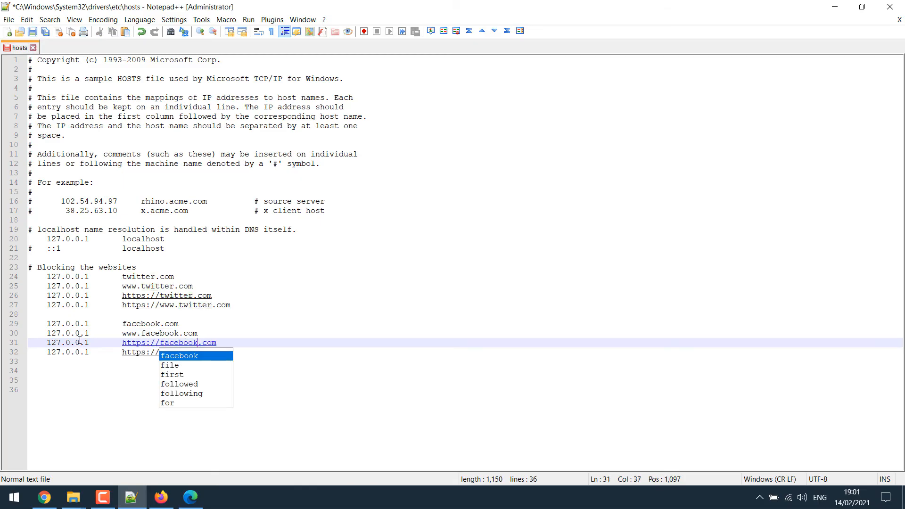
{"action": "key", "text": "Escape"}
{"action": "key", "text": "Down"}
{"action": "key", "text": "Left"}
{"action": "key", "text": "Left"}
{"action": "key", "text": "Left"}
{"action": "key", "text": "Left"}
{"action": "key", "text": "shift+Right"}
{"action": "key", "text": "shift+Right"}
{"action": "key", "text": "shift+Right"}
{"action": "key", "text": "shift+Right"}
{"action": "key", "text": "shift+Right"}
{"action": "key", "text": "shift+Right"}
{"action": "key", "text": "shift+Right"}
{"action": "type", "text": "facebook"}
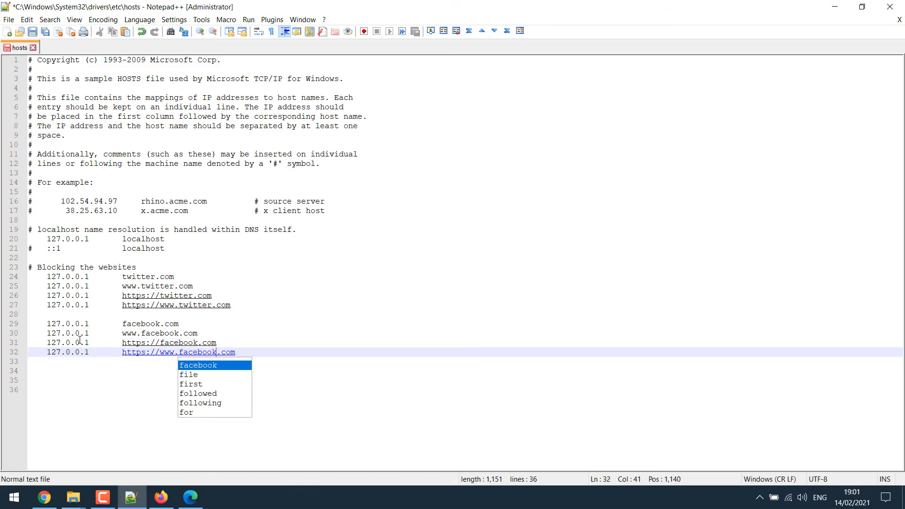
{"action": "left_click", "coordinate": [422, 391]}
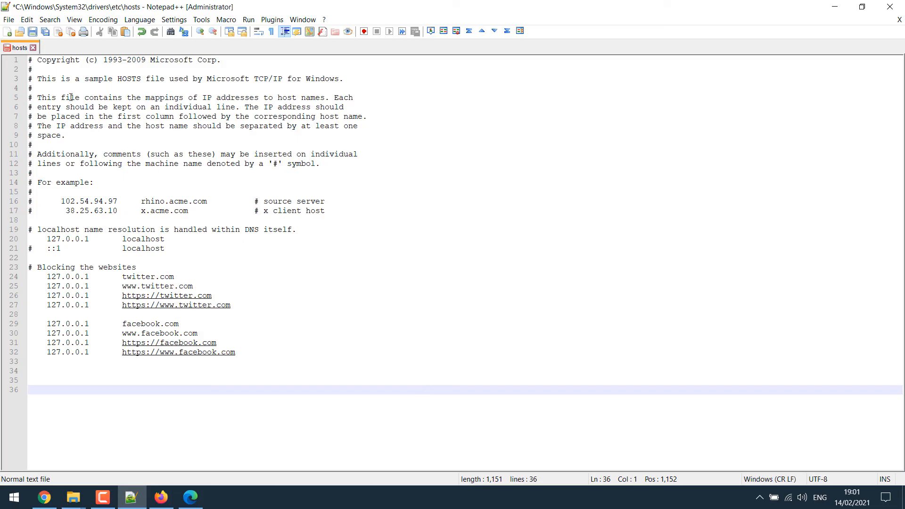
{"action": "left_click", "coordinate": [33, 31]}
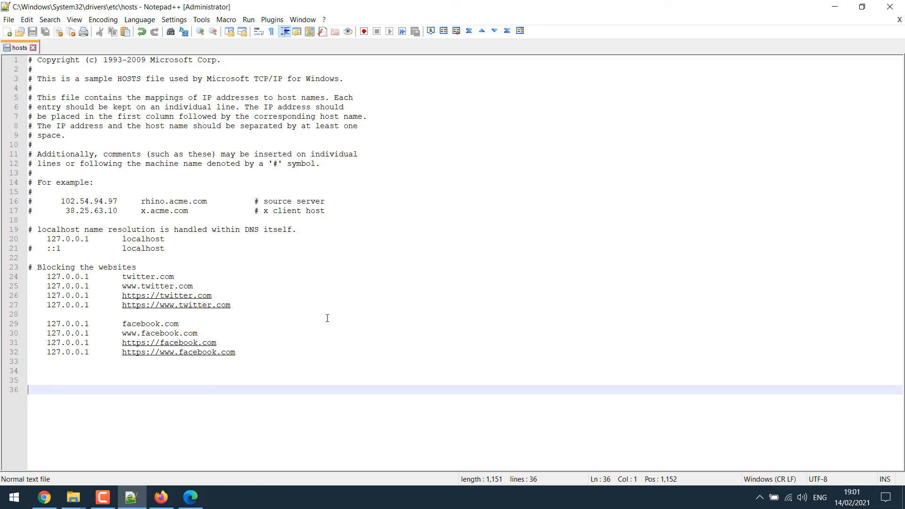
{"action": "left_click", "coordinate": [191, 498]}
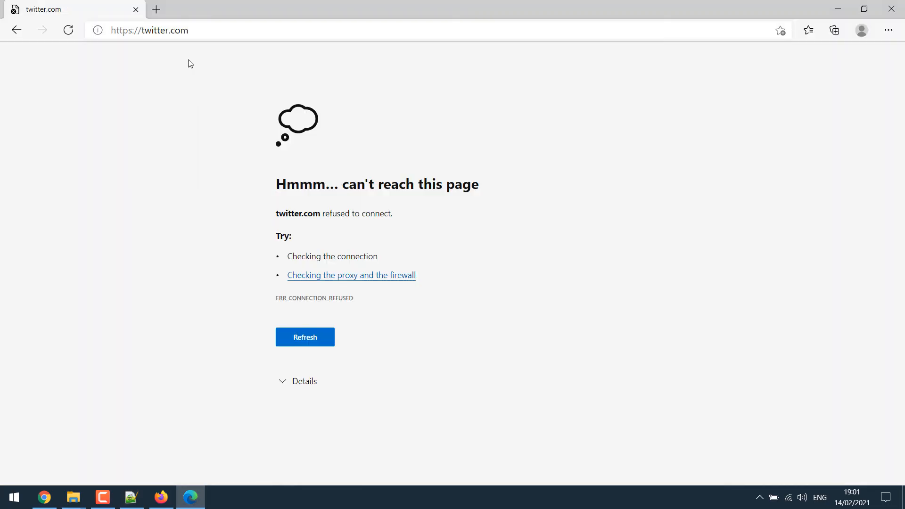
{"action": "left_click", "coordinate": [203, 36]}
{"action": "type", "text": "facebook"}
{"action": "key", "text": "Return"}
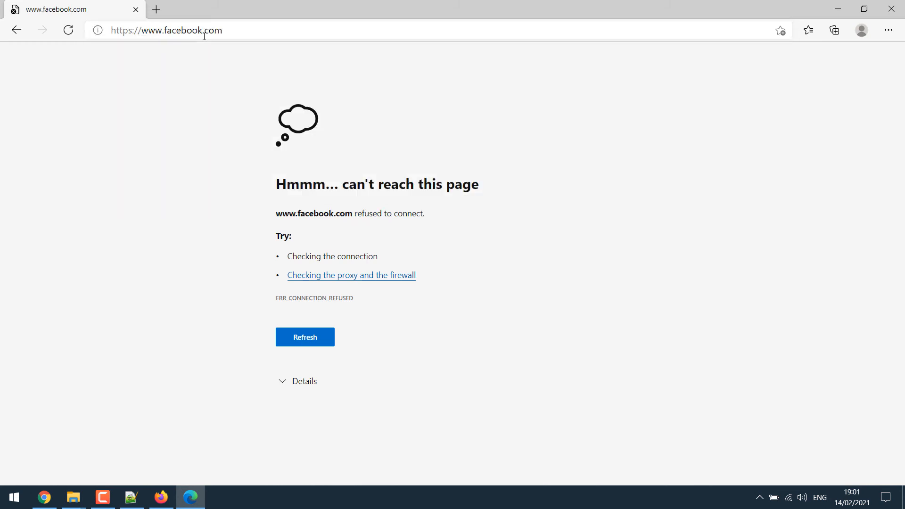
{"action": "left_click", "coordinate": [888, 15]}
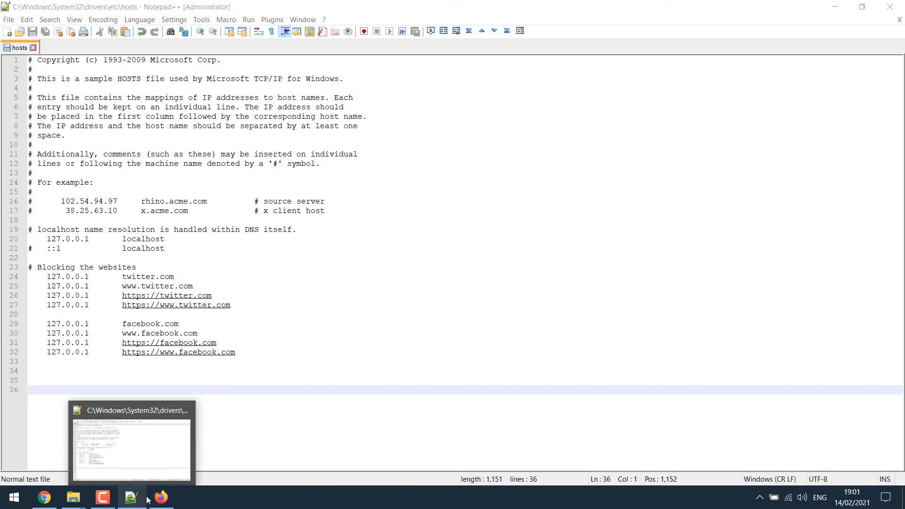
{"action": "left_click", "coordinate": [161, 498]}
{"action": "left_click", "coordinate": [257, 31]}
{"action": "type", "text": "f"}
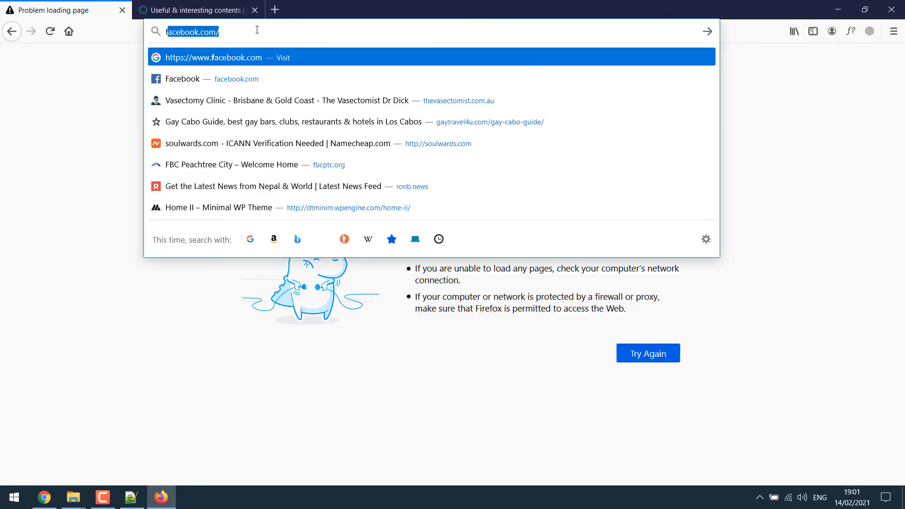
{"action": "key", "text": "Return"}
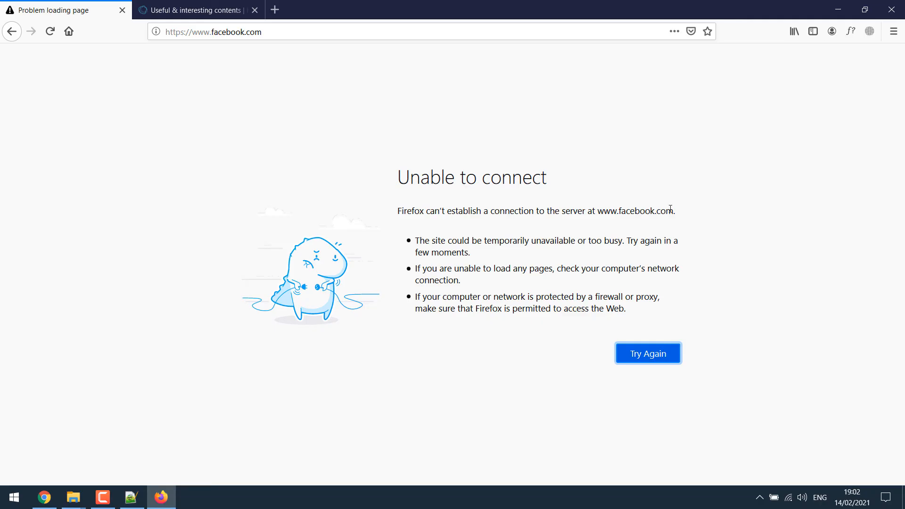
{"action": "left_click_drag", "start_coordinate": [598, 212], "coordinate": [690, 215]}
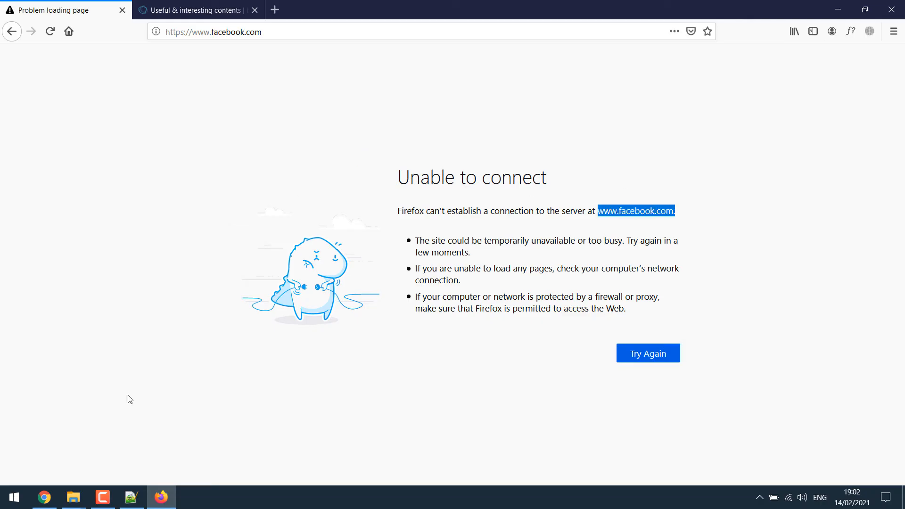
Step: Switch to Chrome, load facebook.com to test the block, and reload the page
{"action": "left_click", "coordinate": [44, 498]}
{"action": "left_click", "coordinate": [174, 29]}
{"action": "type", "text": "f"}
{"action": "key", "text": "Return"}
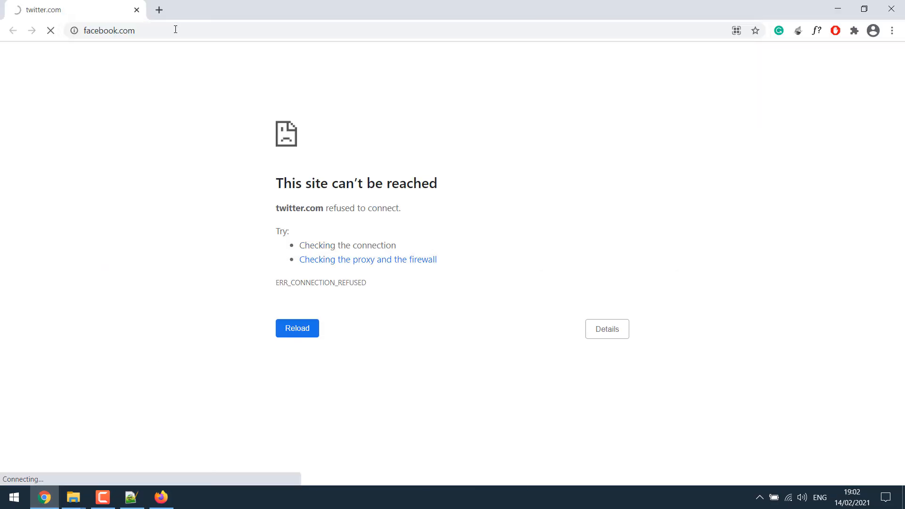
{"action": "left_click_drag", "start_coordinate": [284, 208], "coordinate": [508, 221]}
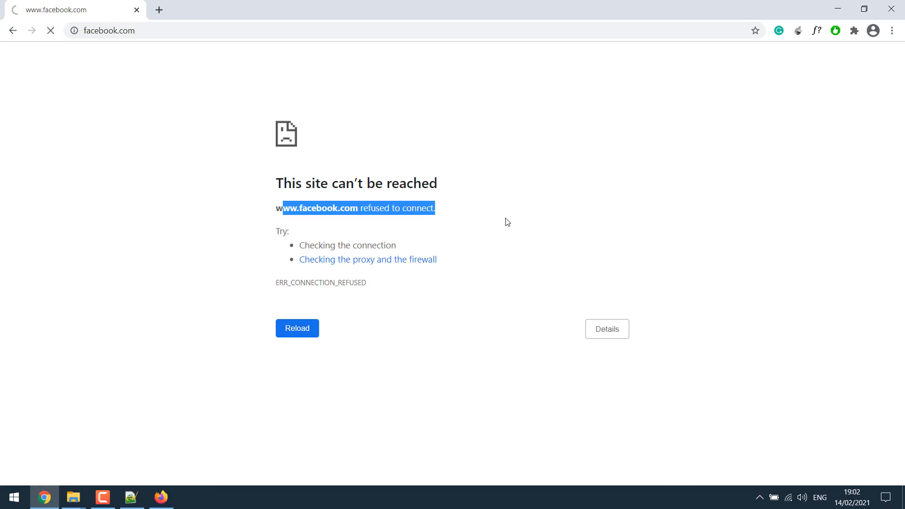
{"action": "left_click", "coordinate": [507, 222]}
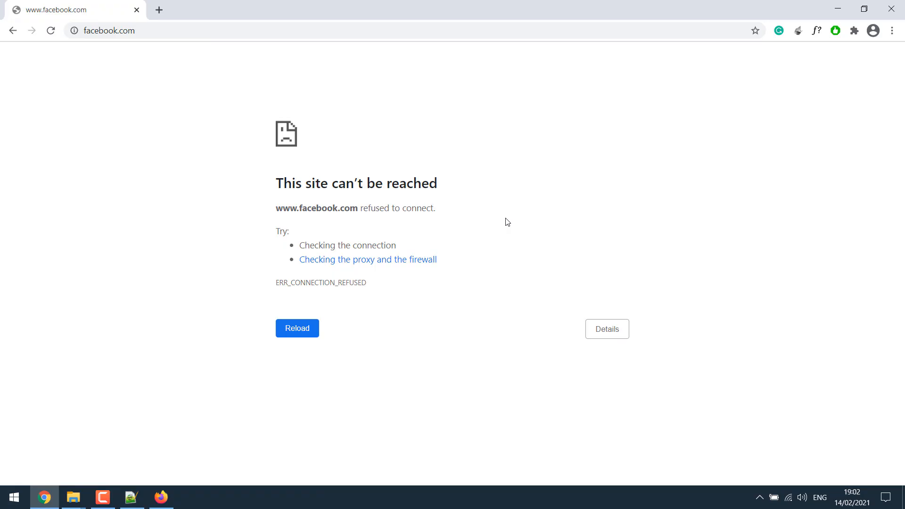
{"action": "key", "text": "F5"}
Step: Switch back to the hosts file in Notepad++ and highlight the whole website-blocking section, including its comment line
{"action": "left_click", "coordinate": [131, 498]}
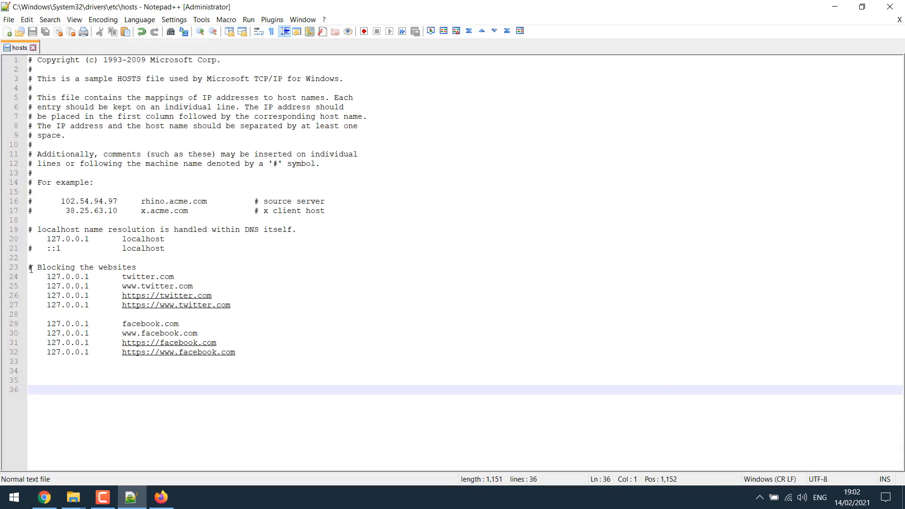
{"action": "left_click_drag", "start_coordinate": [31, 269], "coordinate": [256, 365]}
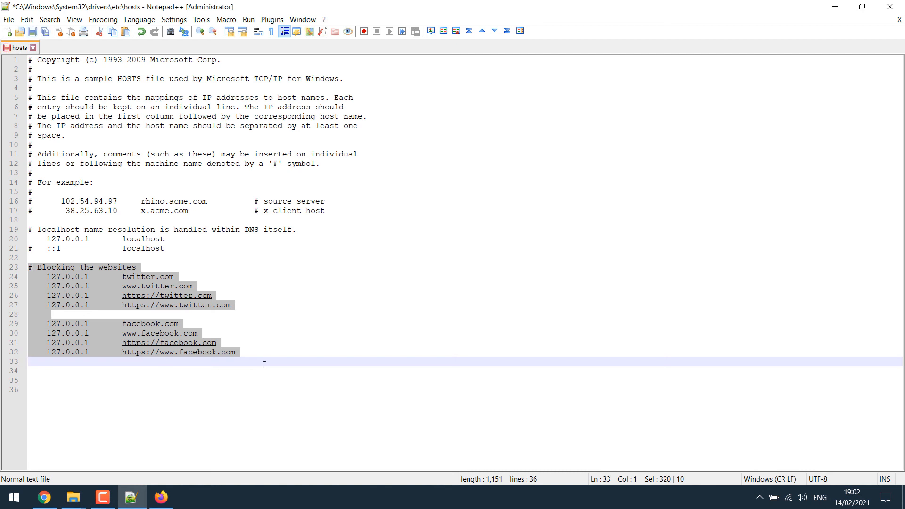
{"action": "left_click", "coordinate": [278, 344]}
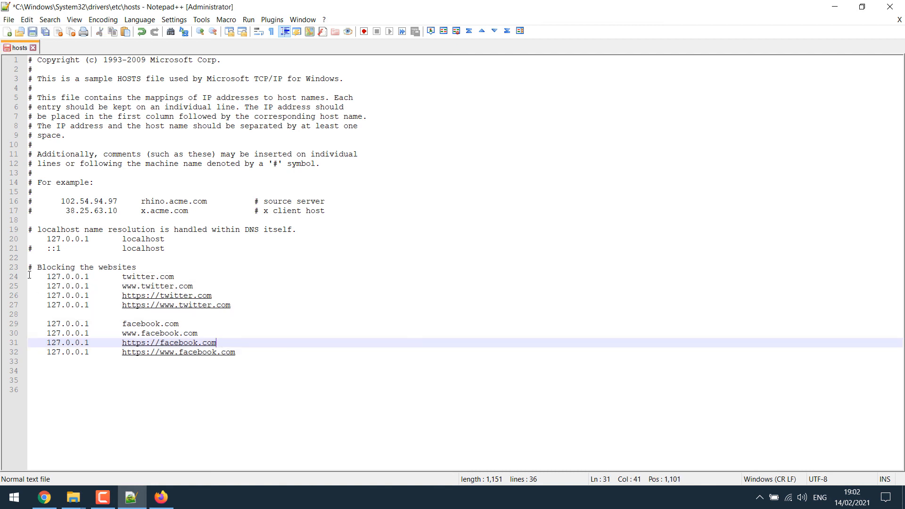
Step: Comment out the four Twitter entries by adding # at the start of each line
{"action": "left_click", "coordinate": [29, 277]}
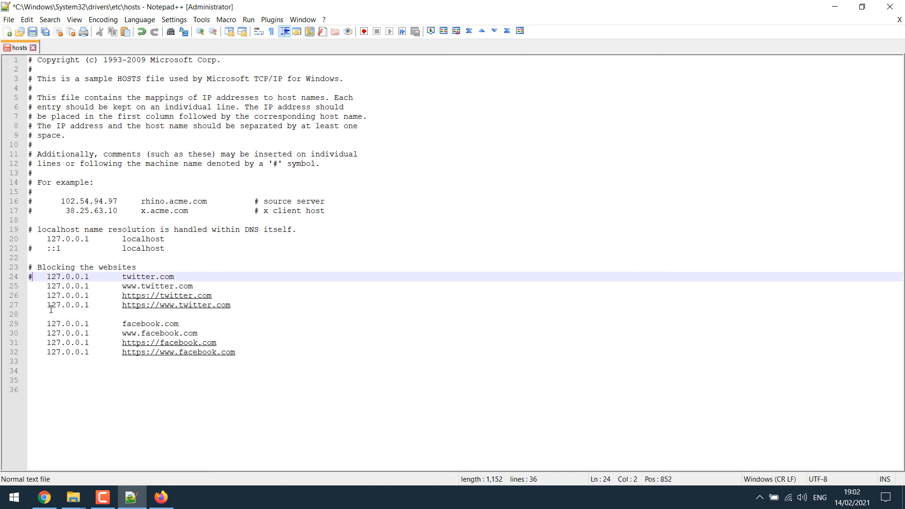
{"action": "key", "text": "shift+Left"}
{"action": "key", "text": "ctrl+c"}
{"action": "key", "text": "Down"}
{"action": "key", "text": "ctrl+v"}
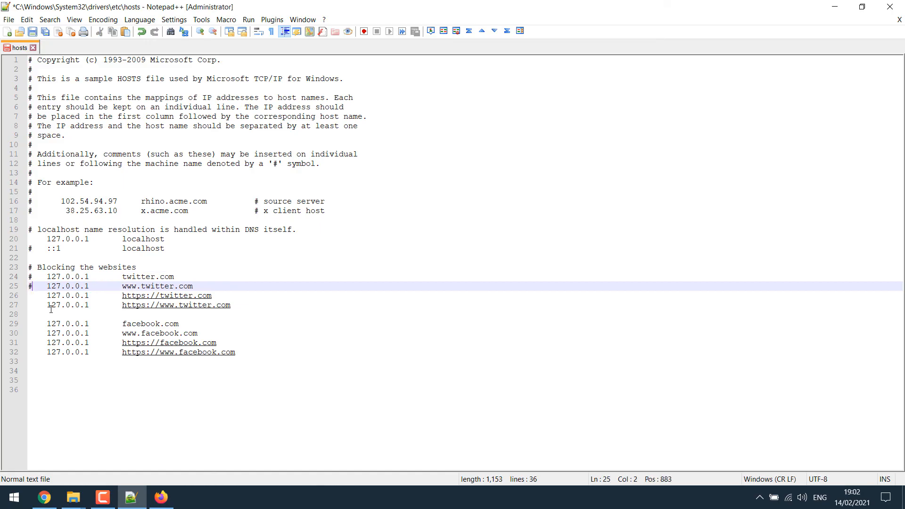
{"action": "key", "text": "Down"}
{"action": "key", "text": "ctrl+v"}
{"action": "key", "text": "Down"}
{"action": "key", "text": "ctrl+v"}
Step: Comment out the four Facebook entries with # and save the hosts file
{"action": "key", "text": "Down"}
{"action": "key", "text": "Down"}
{"action": "key", "text": "ctrl+v"}
{"action": "key", "text": "Down"}
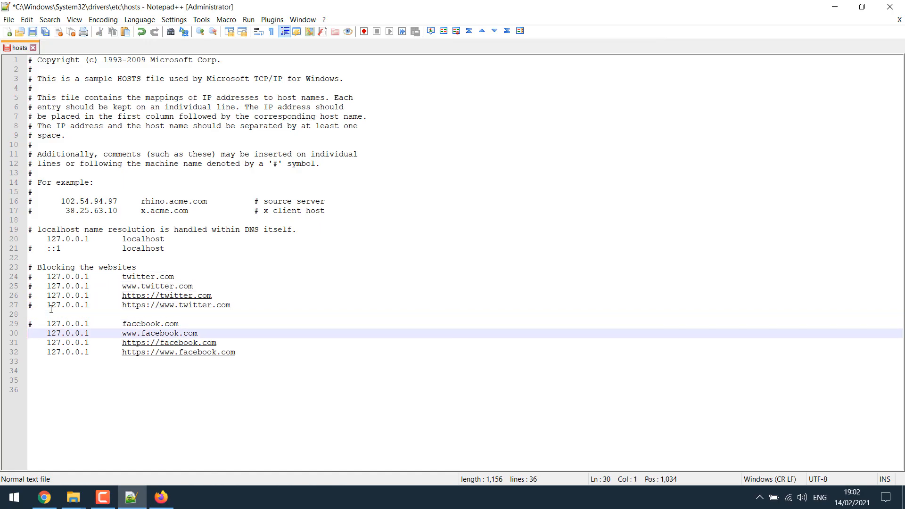
{"action": "key", "text": "ctrl+v"}
{"action": "key", "text": "Down"}
{"action": "key", "text": "ctrl+v"}
{"action": "key", "text": "Down"}
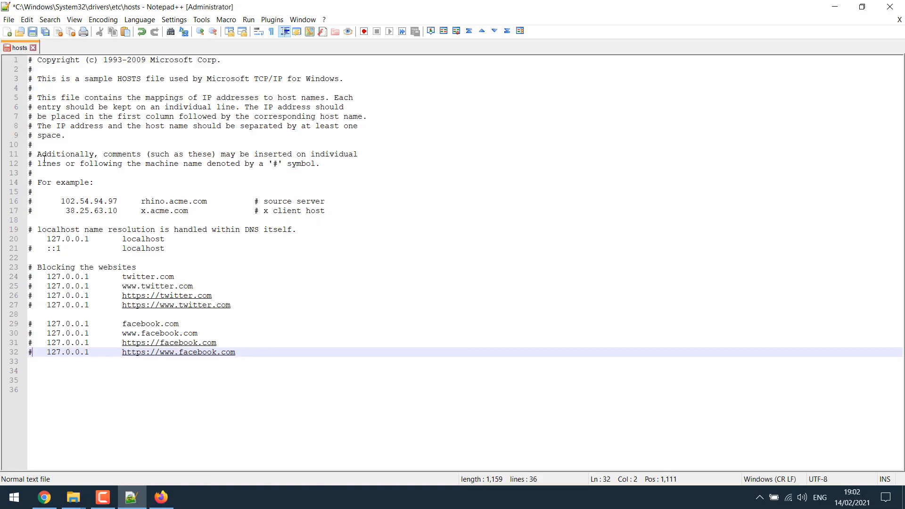
{"action": "left_click", "coordinate": [32, 32]}
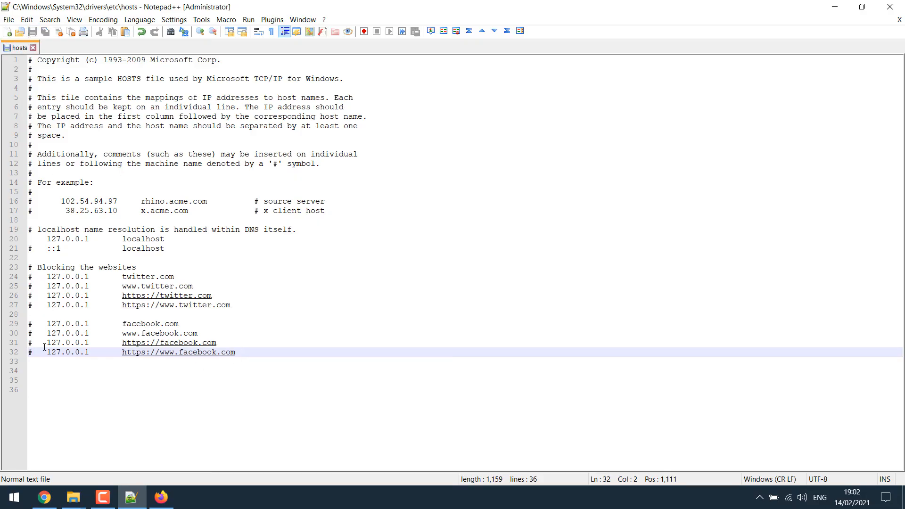
Step: Switch to Chrome and load twitter.com to check that the site is unblocked
{"action": "left_click", "coordinate": [45, 497]}
{"action": "left_click", "coordinate": [142, 31]}
{"action": "type", "text": "t"}
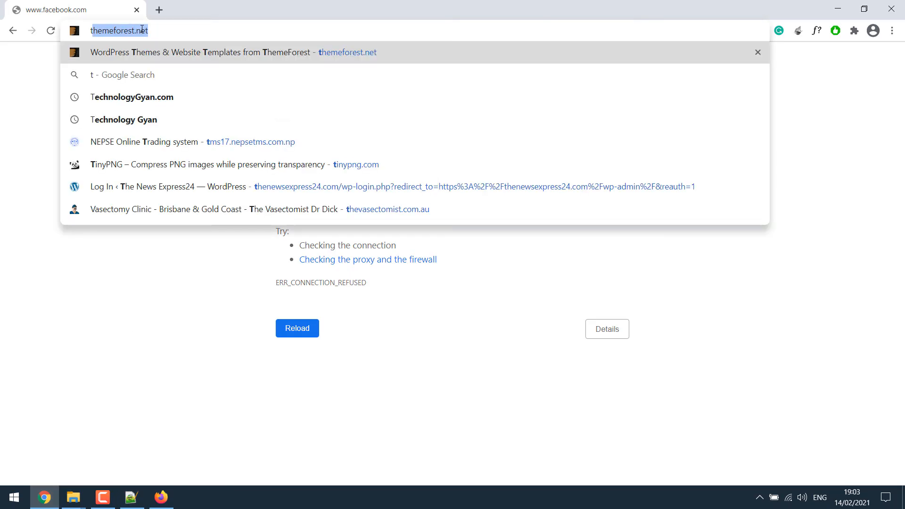
{"action": "type", "text": "w"}
{"action": "key", "text": "Return"}
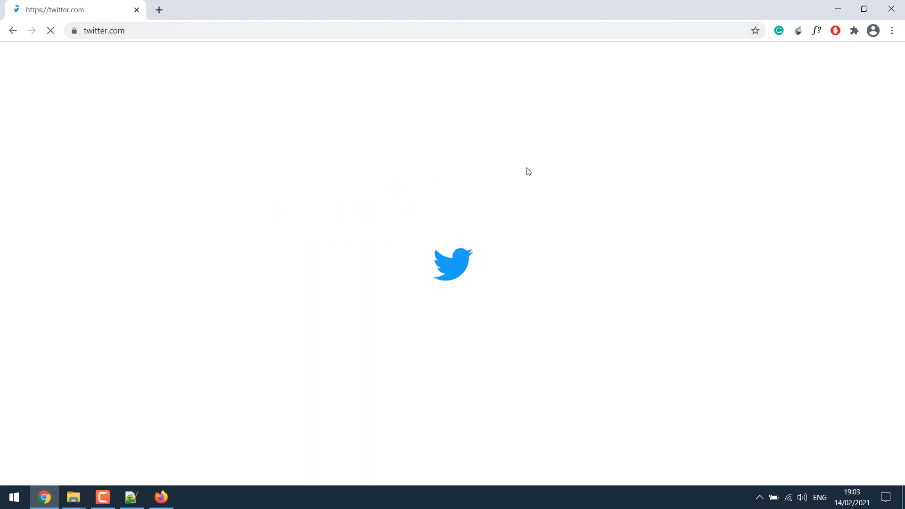
Step: Switch to Firefox and load twitter.com to check access in this browser too
{"action": "left_click", "coordinate": [160, 498]}
{"action": "left_click", "coordinate": [234, 37]}
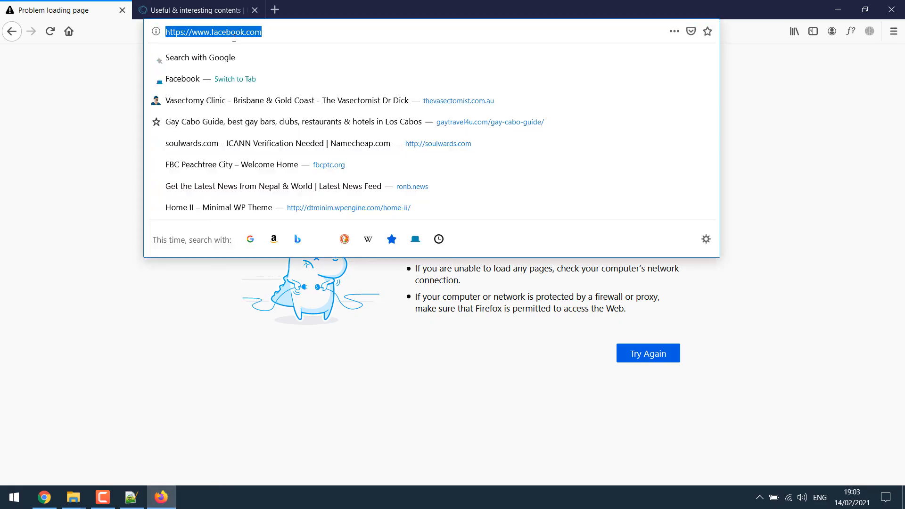
{"action": "type", "text": "twitter.c"}
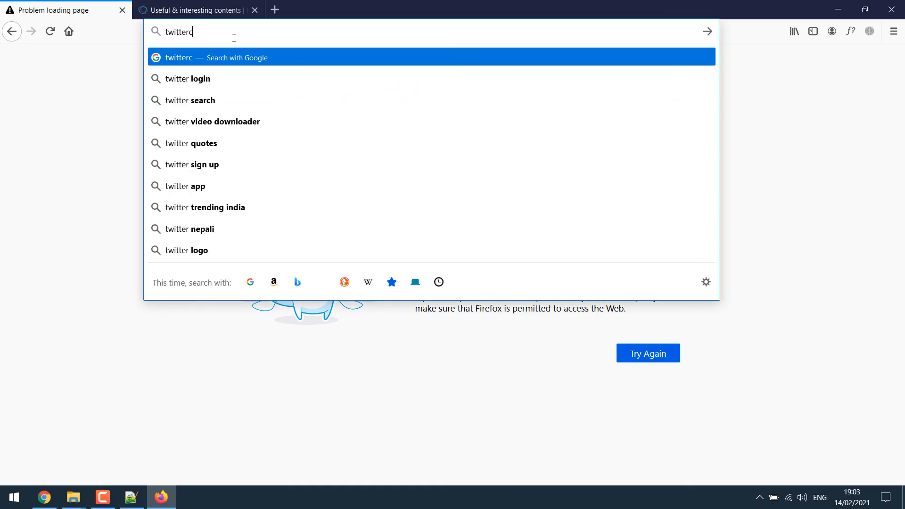
{"action": "type", "text": "om"}
{"action": "key", "text": "Return"}
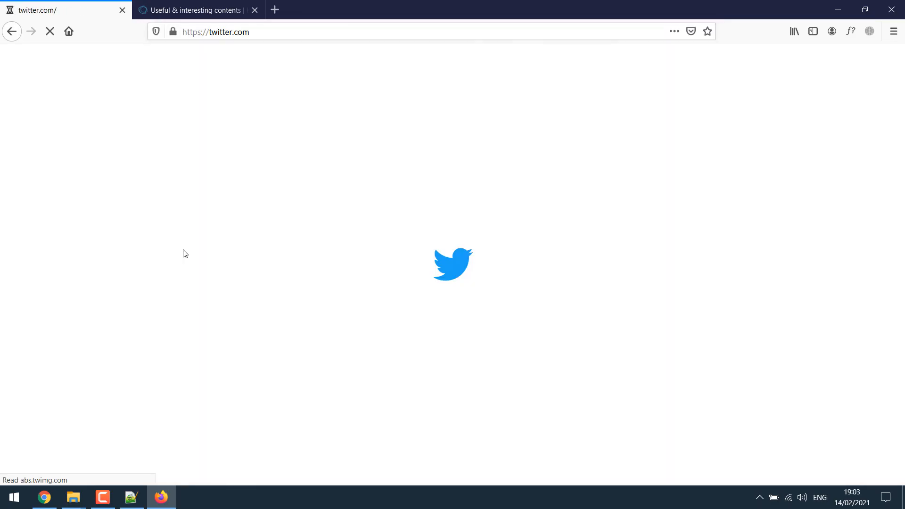